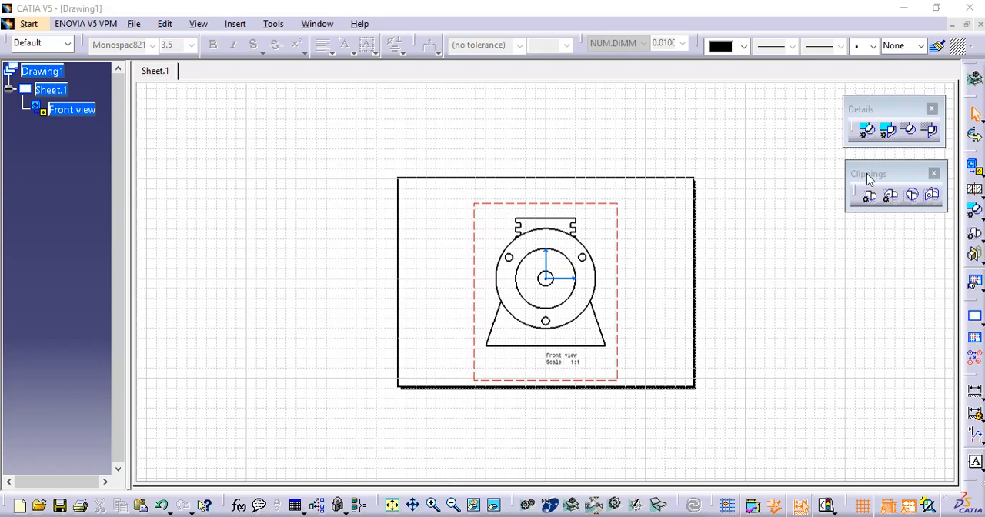
left_click(235, 24)
mouse_move(249, 64)
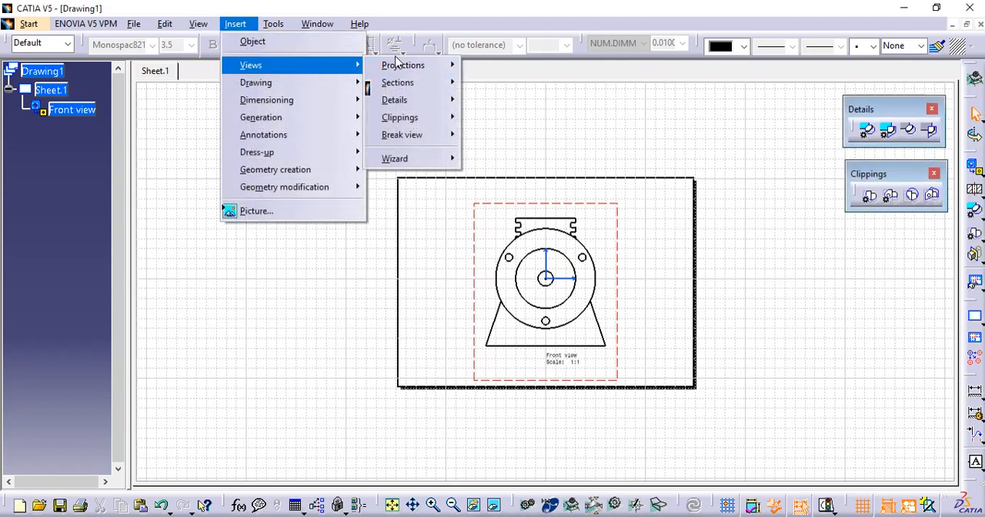
mouse_move(400, 66)
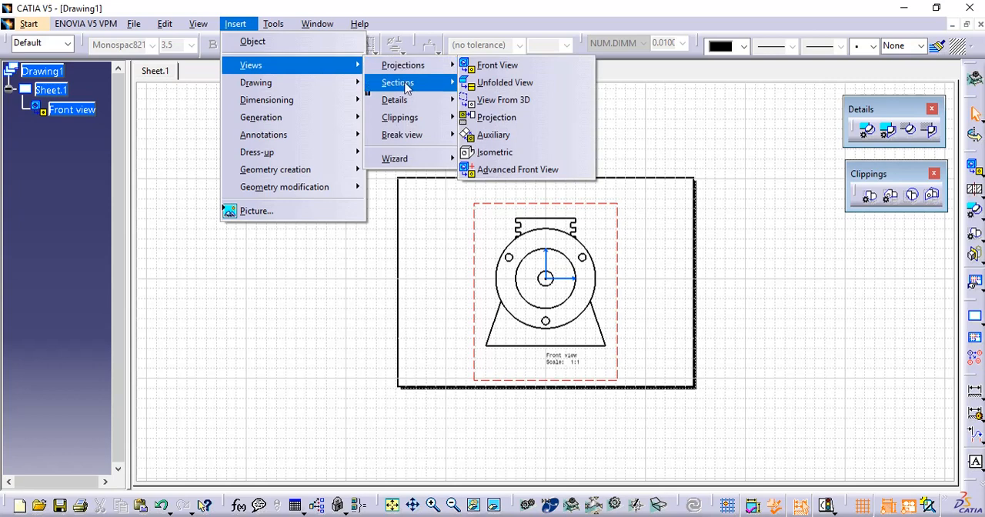
mouse_move(406, 85)
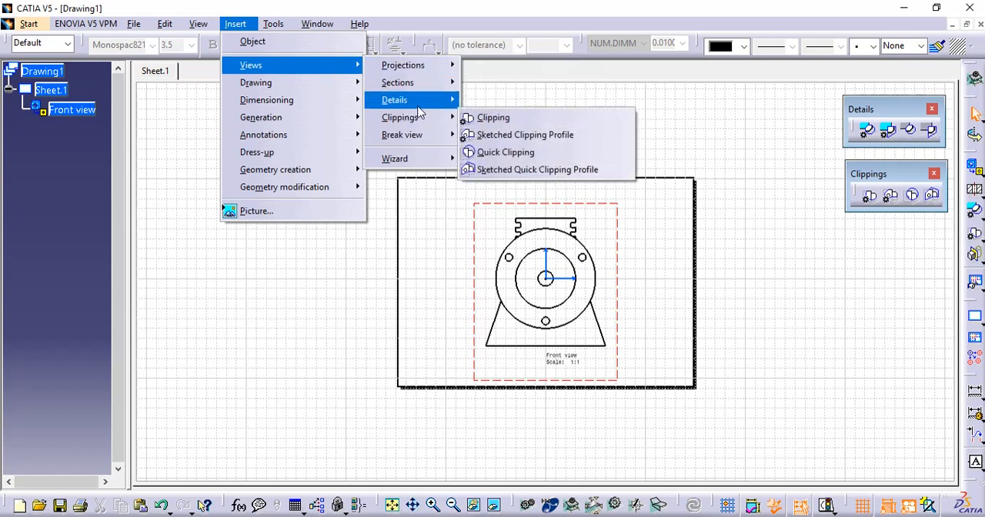
mouse_move(418, 109)
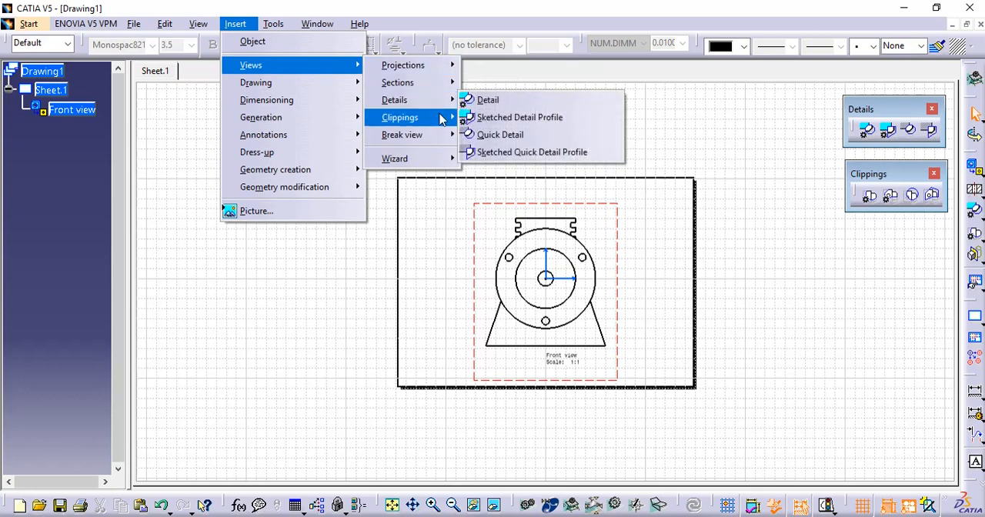
mouse_move(442, 120)
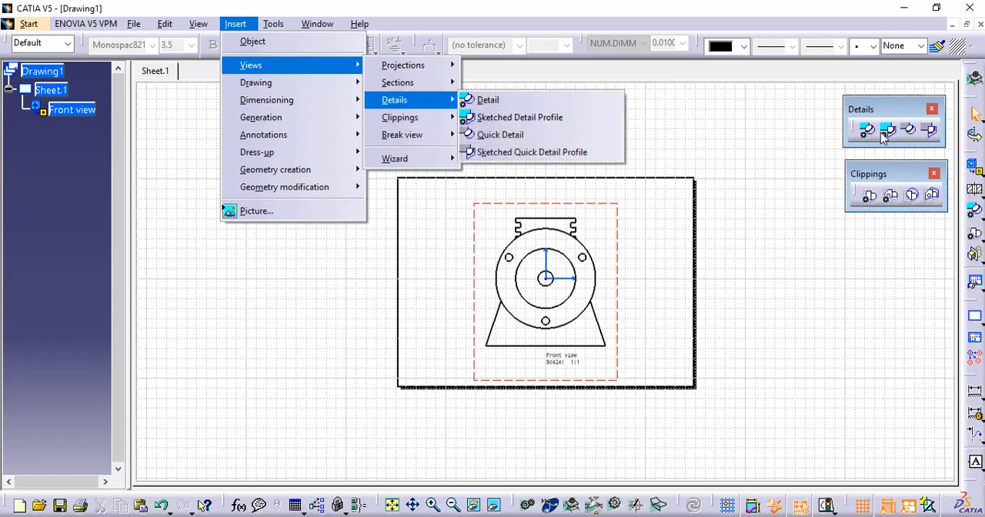
left_click(782, 137)
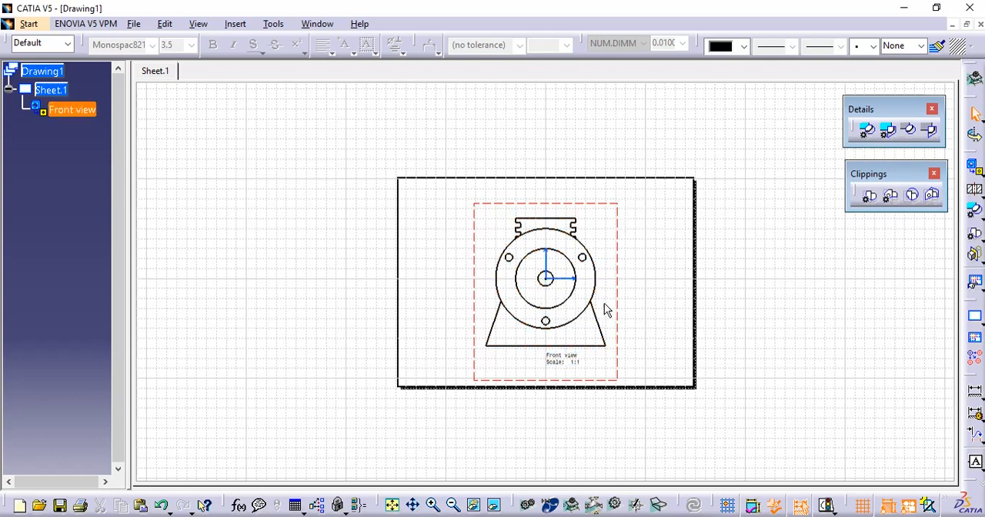
- Begin a circular Detail View with a radius of about 9 mm, centred on the front view's upper-right notch corner
left_click(867, 131)
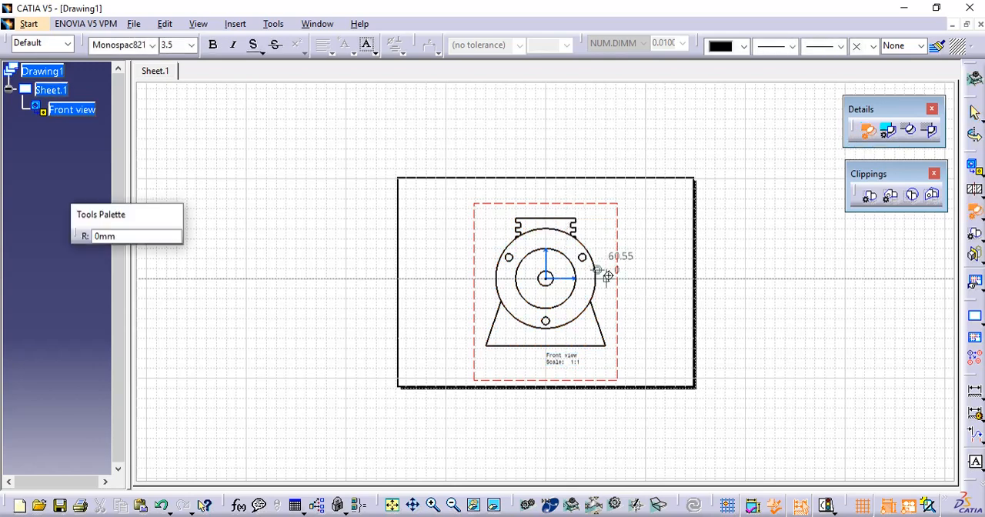
mouse_move(608, 275)
middle_mouse_down("ctrl")
mouse_move(616, 226)
mouse_move(652, 145)
mouse_move(621, 244)
middle_mouse_up("ctrl")
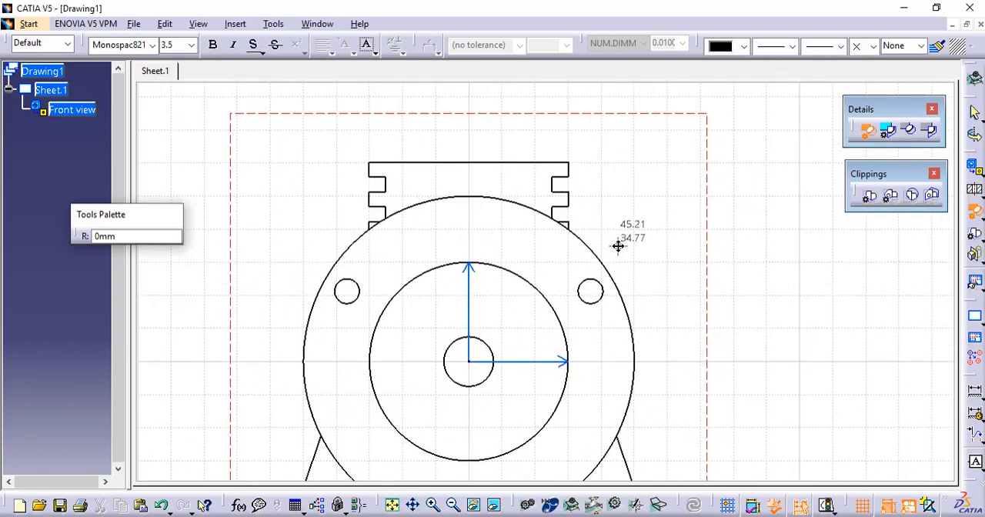
left_click(570, 176)
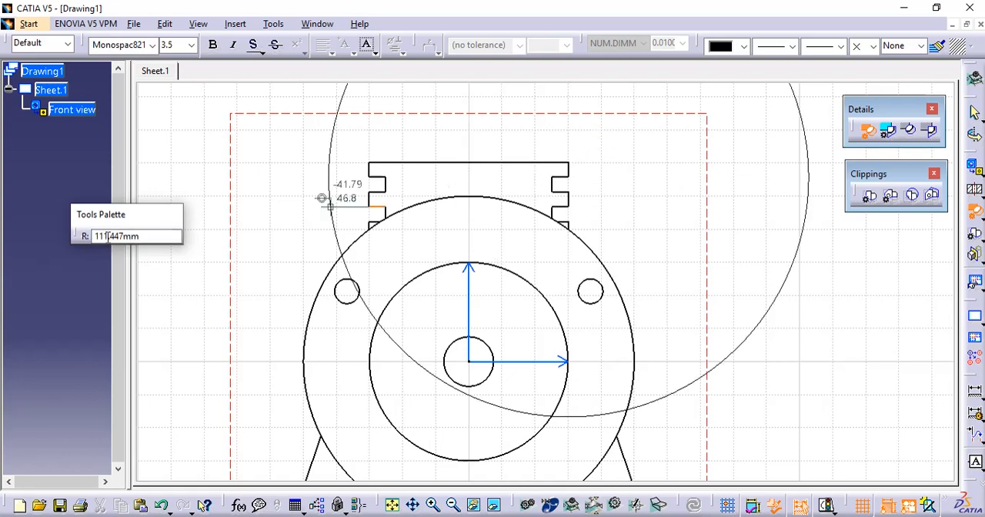
double_click(145, 236)
type("4.5")
key("Return")
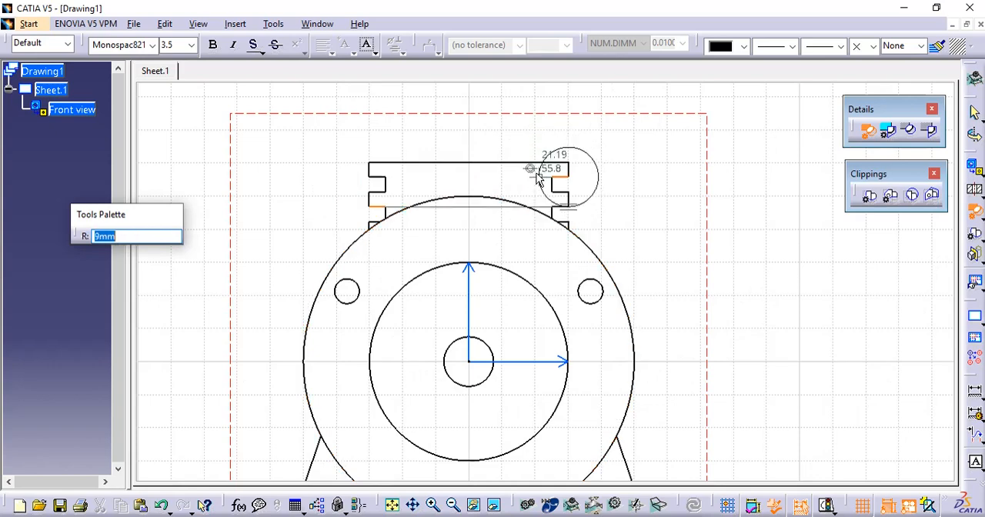
left_click(552, 155)
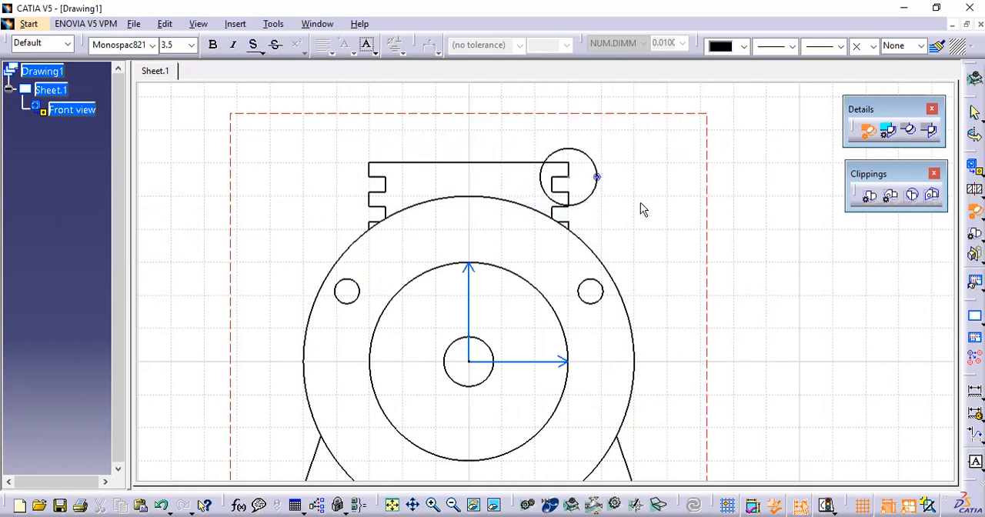
- Place the 2:1 circular detail view on the sheet, to the right of the front view's upper part
mouse_move(669, 242)
middle_mouse_down()
mouse_move(467, 225)
mouse_move(457, 278)
middle_mouse_up()
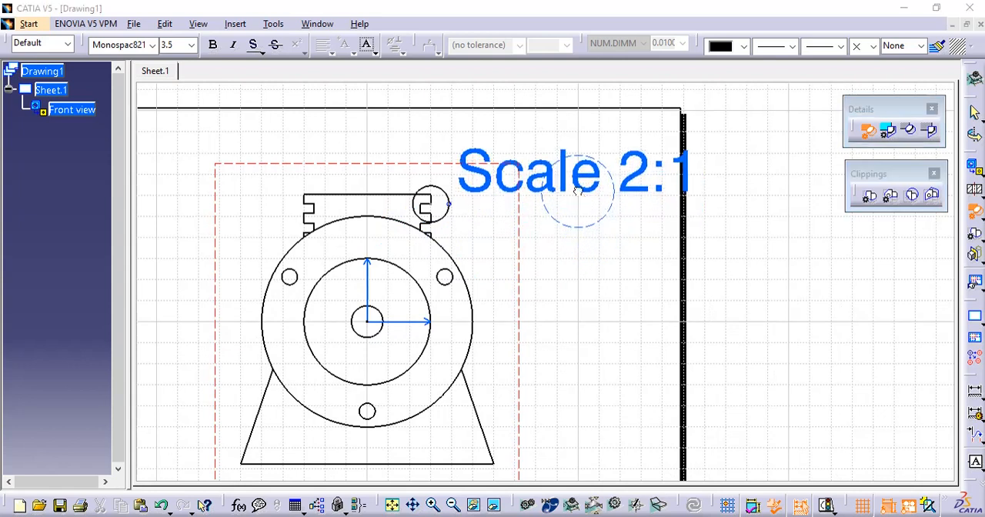
left_click(577, 192)
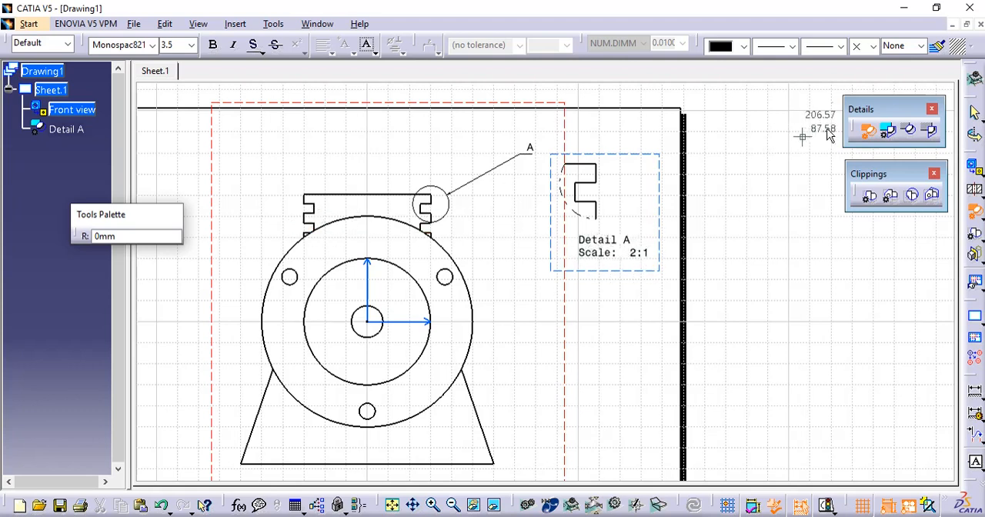
key("Escape")
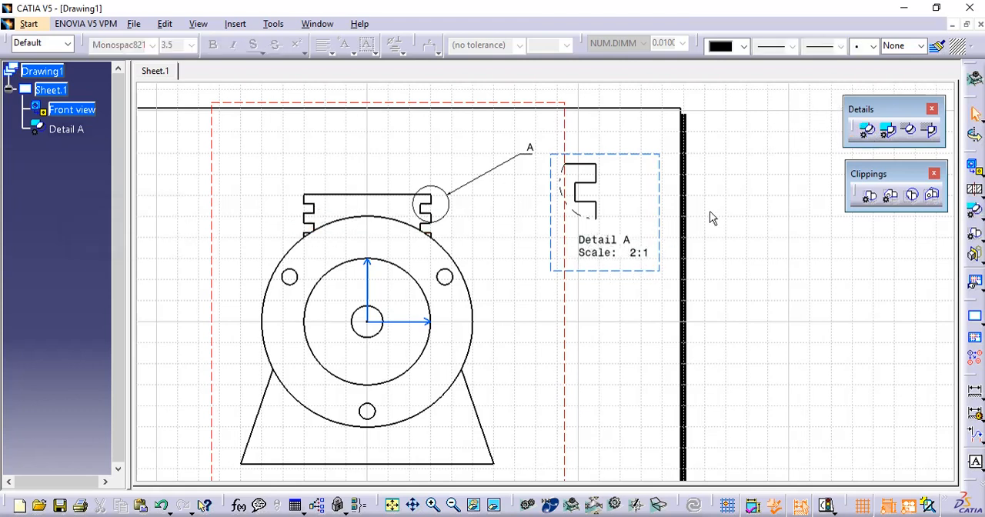
- Create a 2:1 detail view from a five-sided sketched profile around the upper-left notch and place it left of the front view
left_click(886, 134)
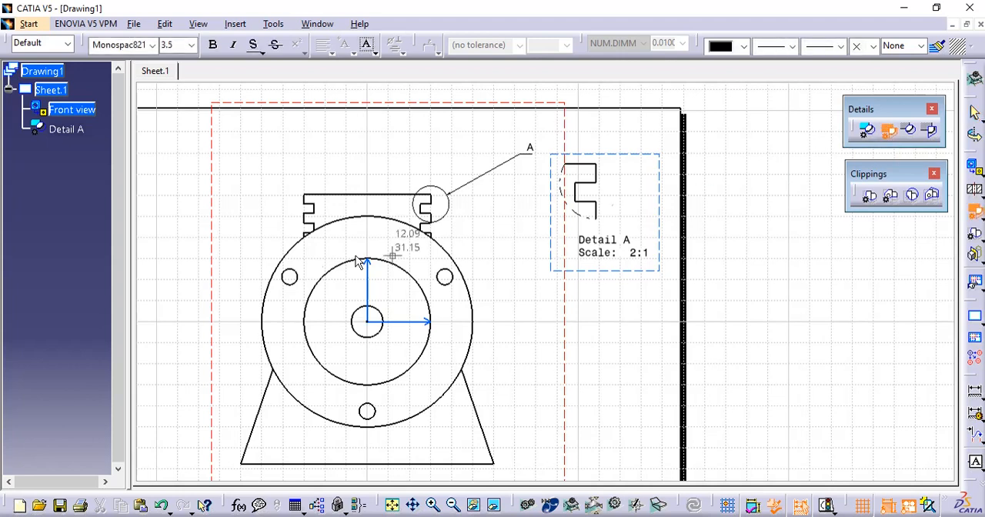
left_click(293, 189)
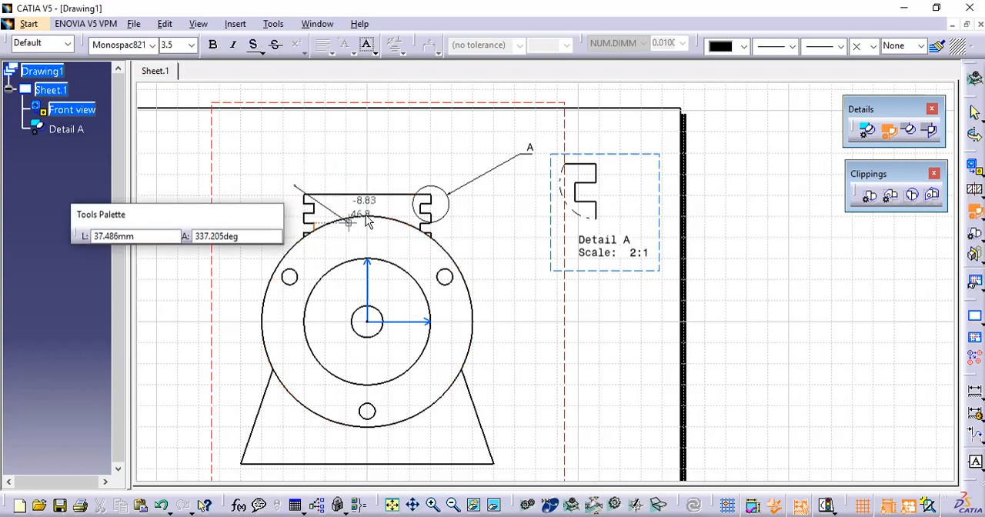
middle_click_drag(367, 215, 525, 172)
left_click(441, 168)
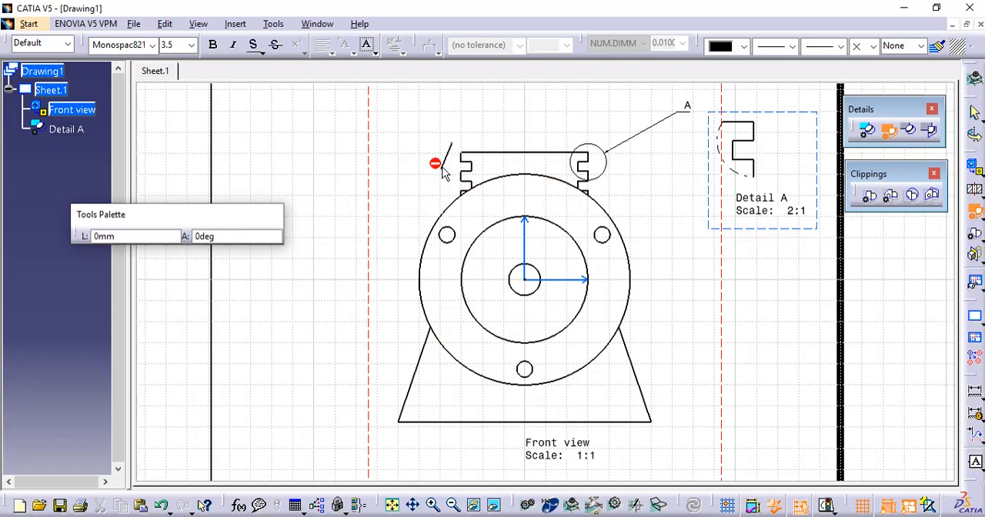
left_click(477, 175)
left_click(497, 162)
left_click(482, 138)
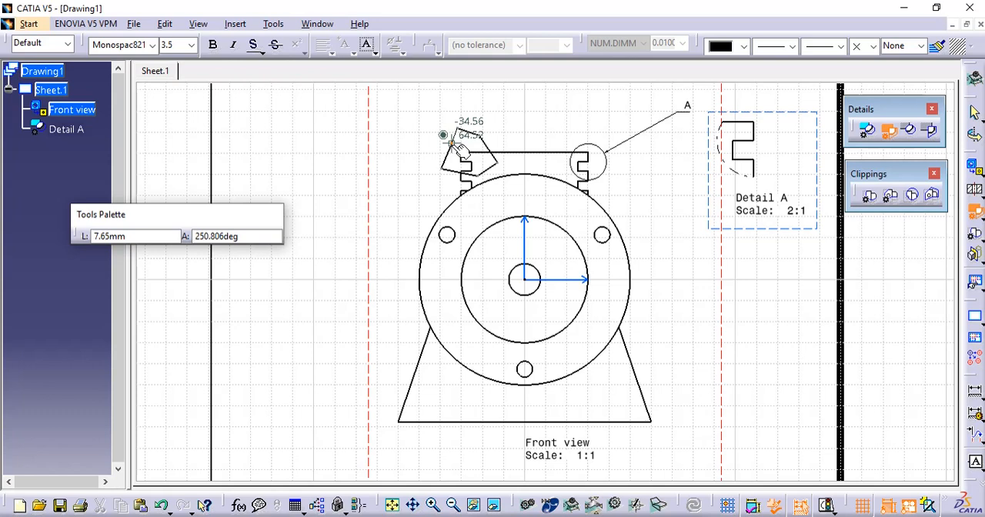
left_click(452, 143)
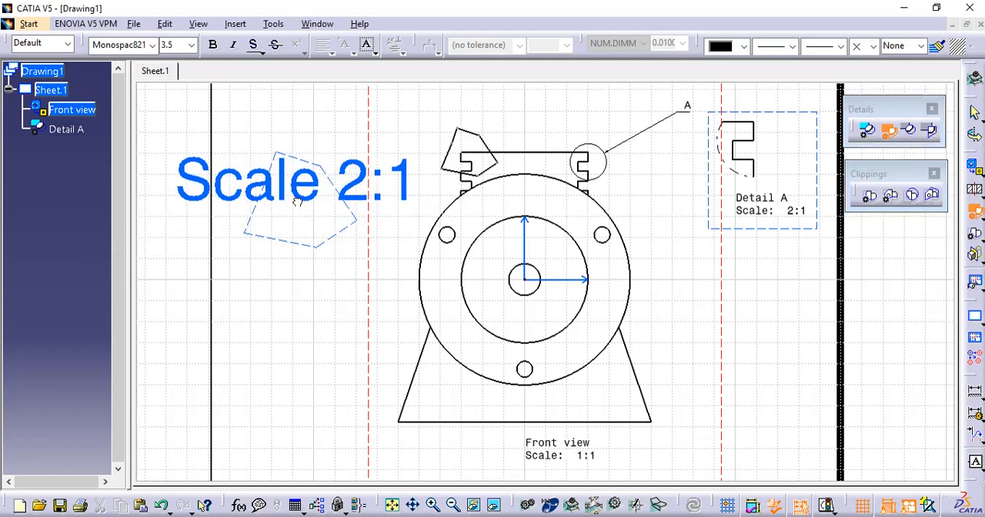
left_click(309, 221)
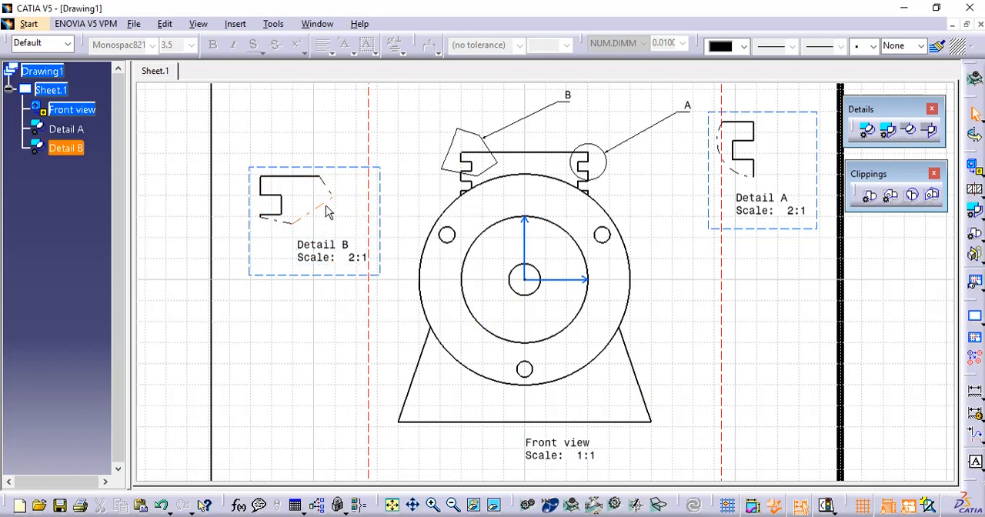
- Examine the view properties of Detail B, including its scale and dress-up options, without changing them
right_click(250, 276)
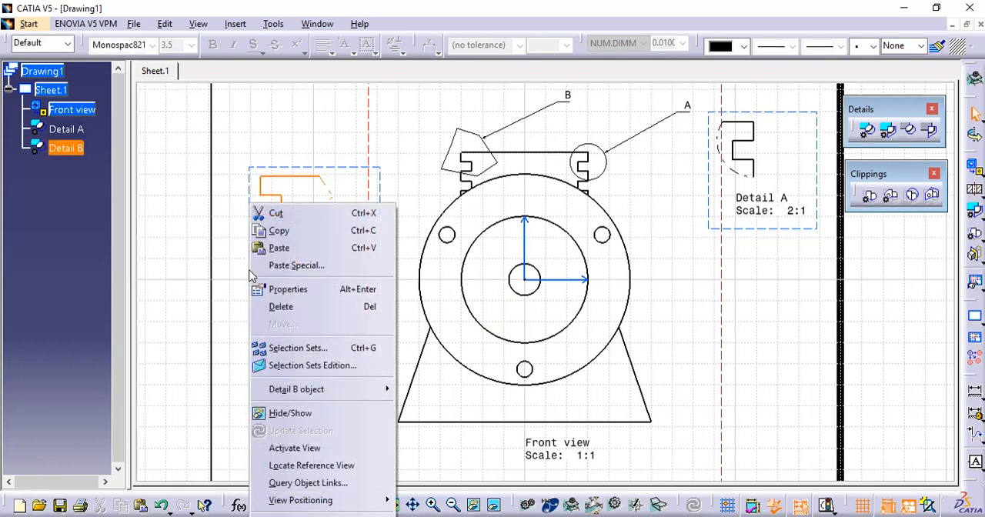
left_click(269, 290)
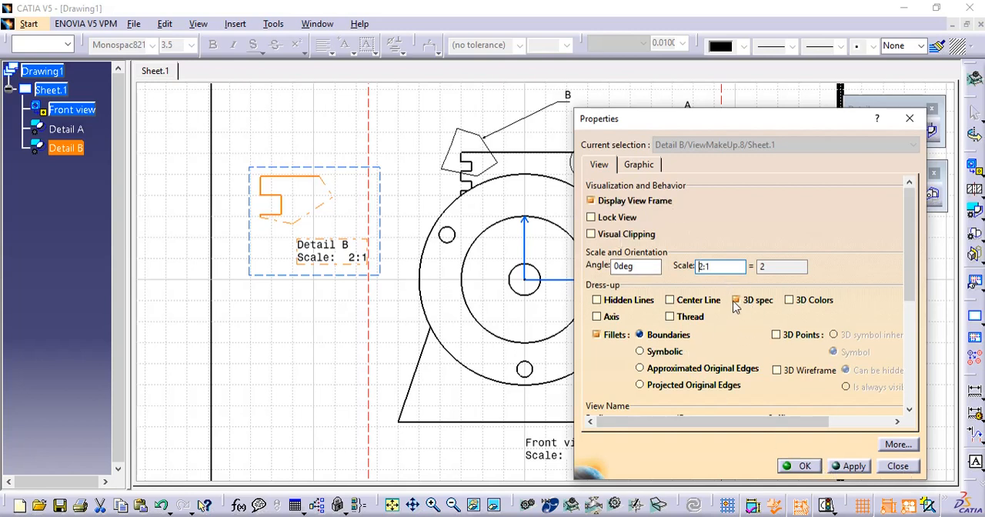
left_click(895, 466)
left_click(325, 358)
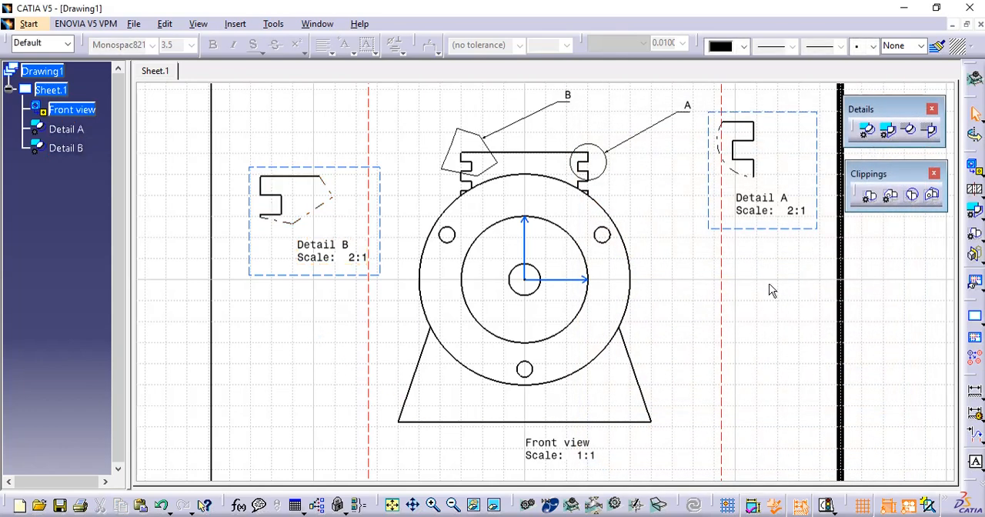
- Set callout A to the broken-circle style with arrows and letter, and choose the outlined triangular arrowhead
middle_click_drag(767, 286, 765, 319)
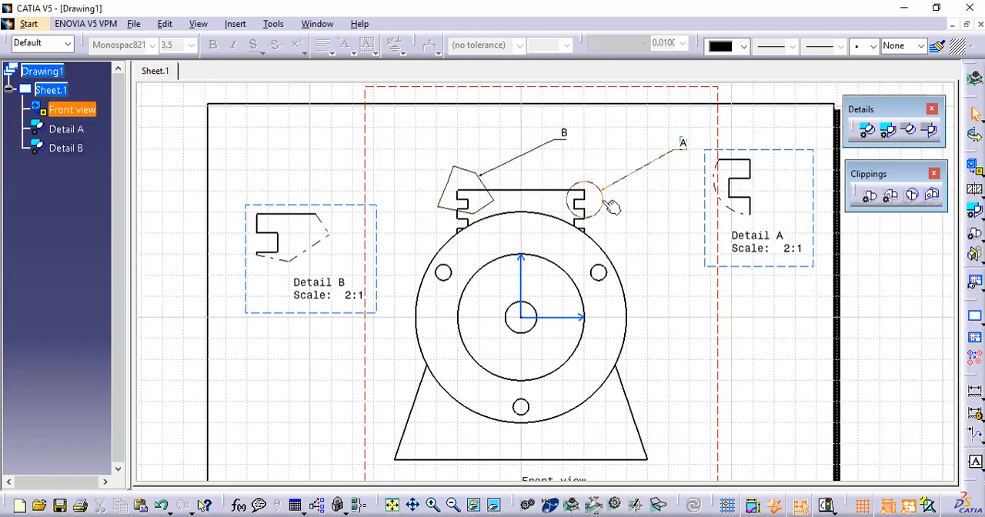
middle_click_drag(670, 204, 649, 140, "ctrl")
middle_click_drag(648, 140, 467, 274)
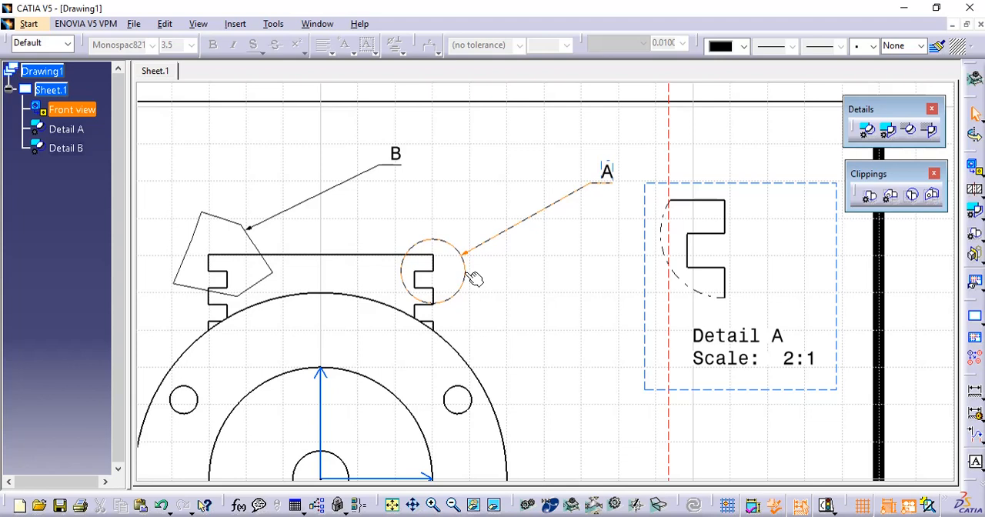
right_click(473, 278)
left_click(510, 101)
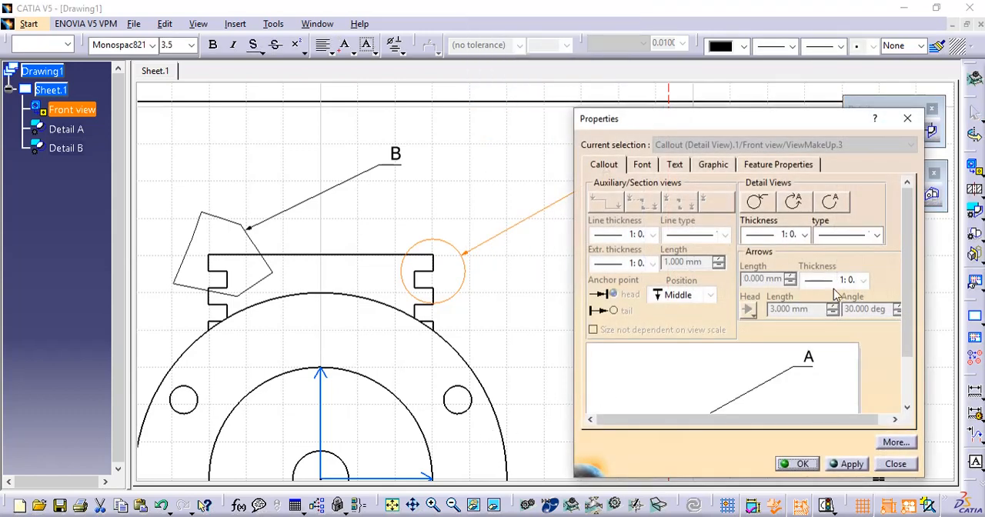
left_click(832, 203)
left_click(796, 204)
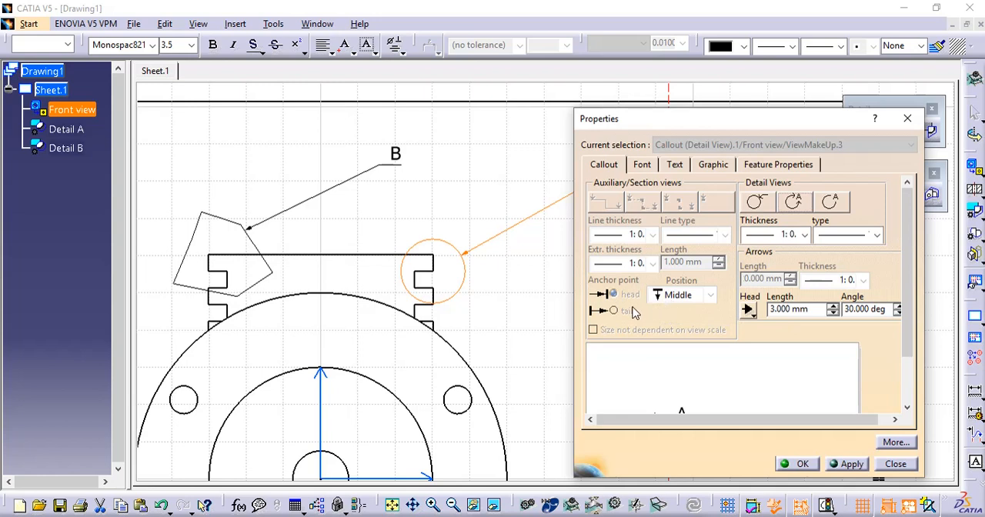
left_click(753, 319)
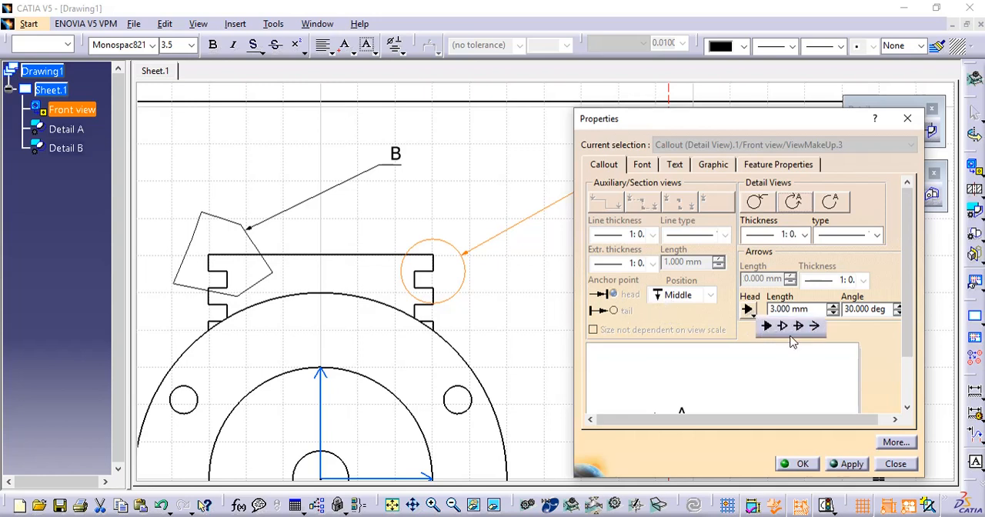
left_click(784, 328)
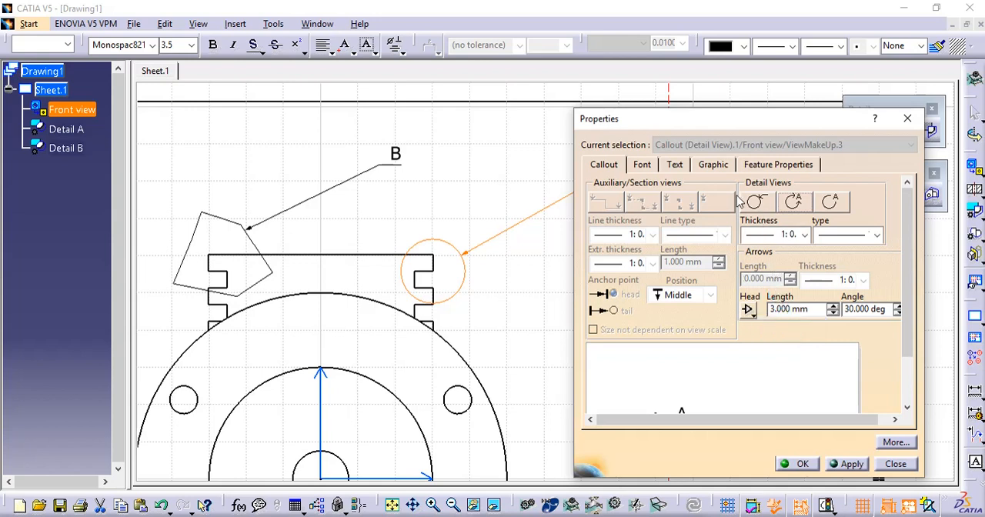
- Review callout A's text, graphic and font settings, and apply the new callout style
left_click(675, 164)
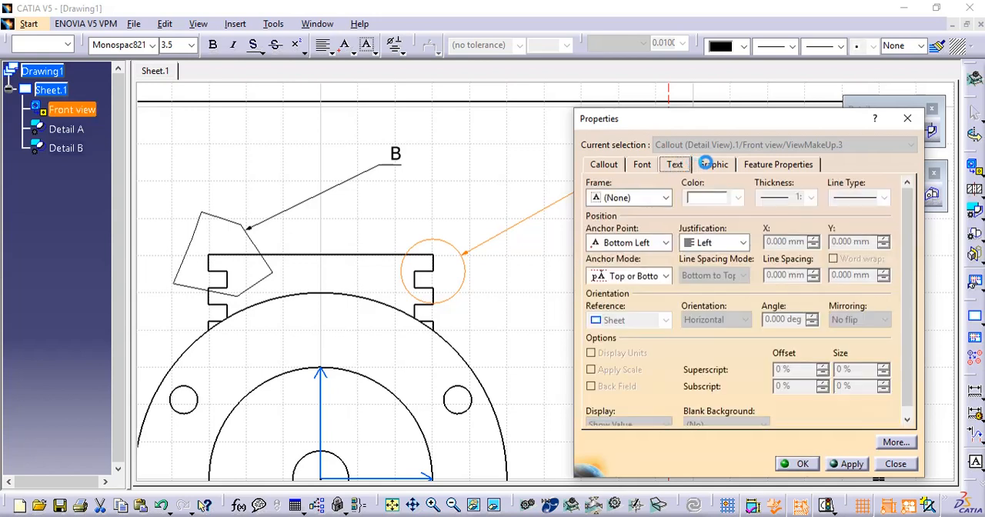
left_click(705, 163)
left_click(642, 164)
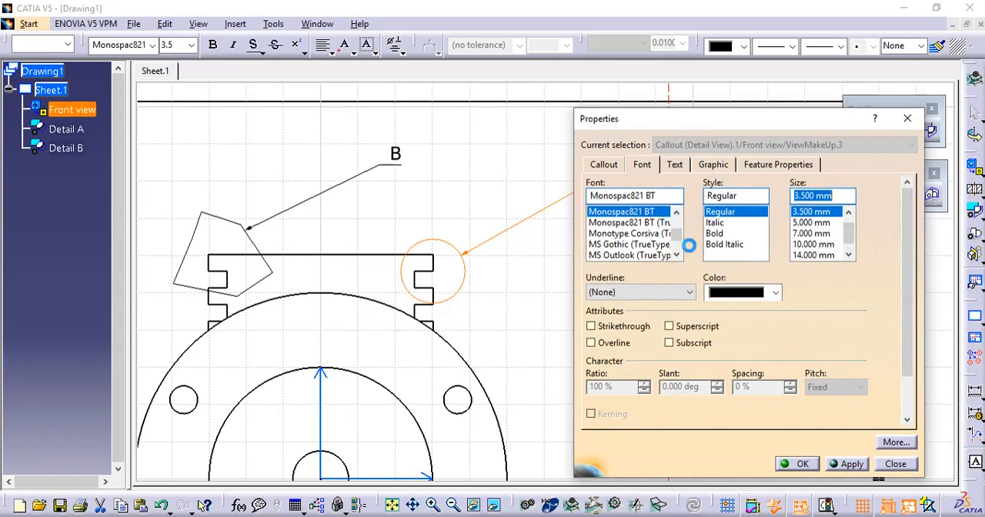
left_click(847, 464)
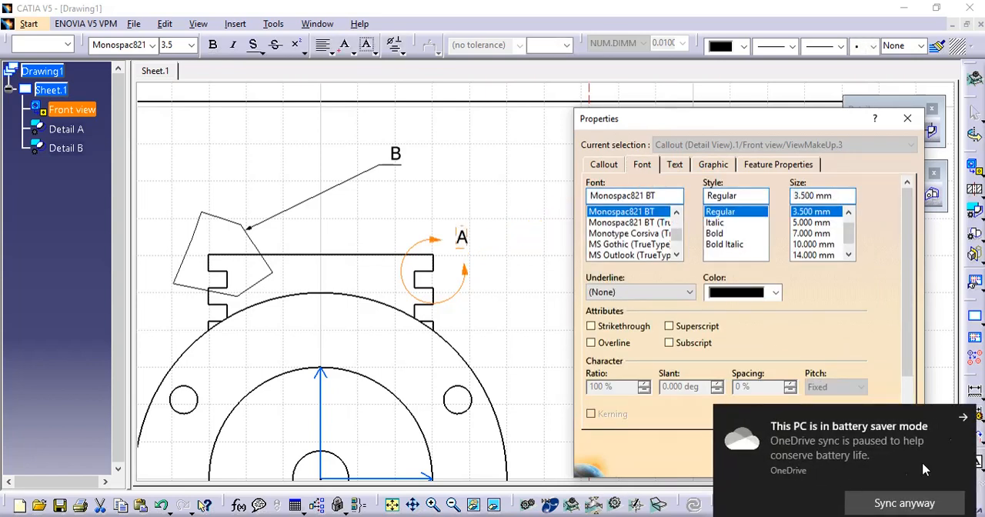
left_click(966, 418)
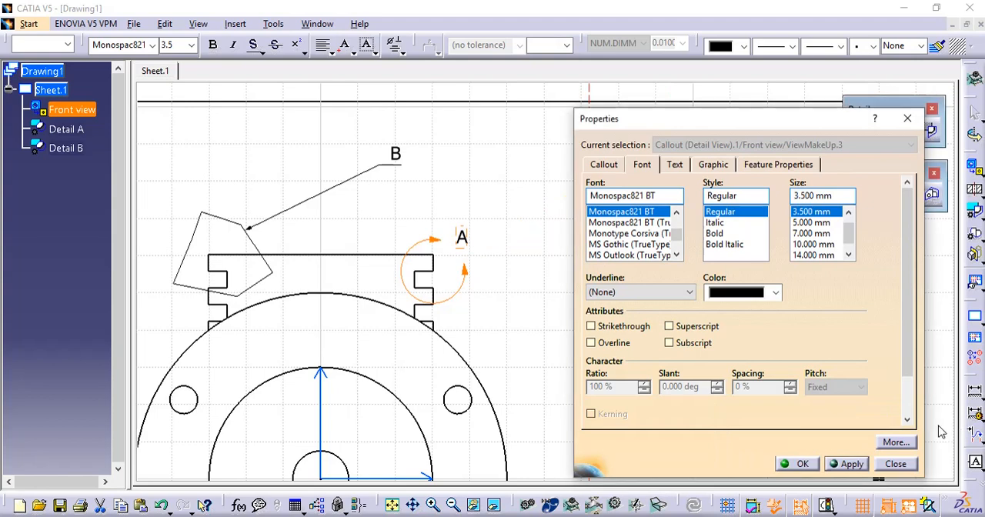
left_click(802, 464)
left_click(510, 248)
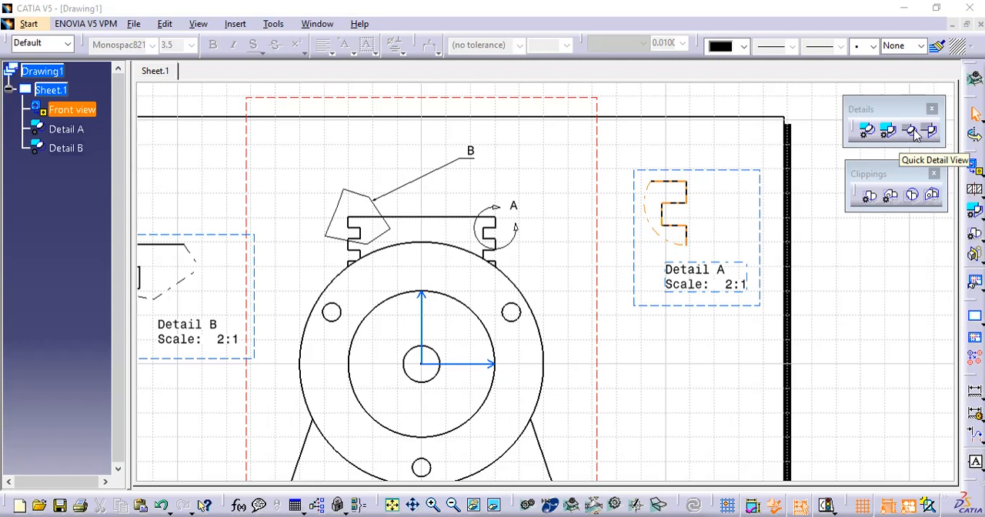
- Create a 2:1 quick detail view from a circle around the upper-right notch and place it below Detail A
left_click(911, 131)
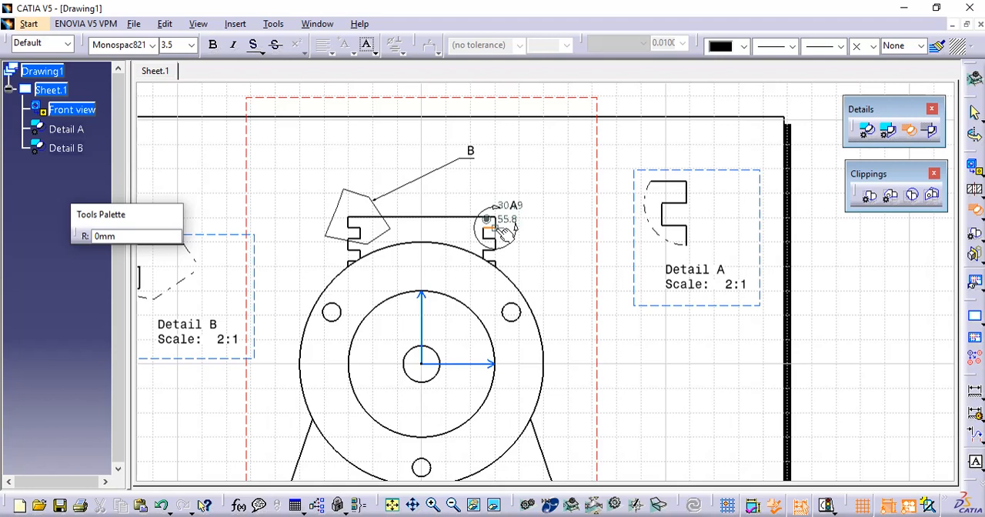
left_click(494, 227)
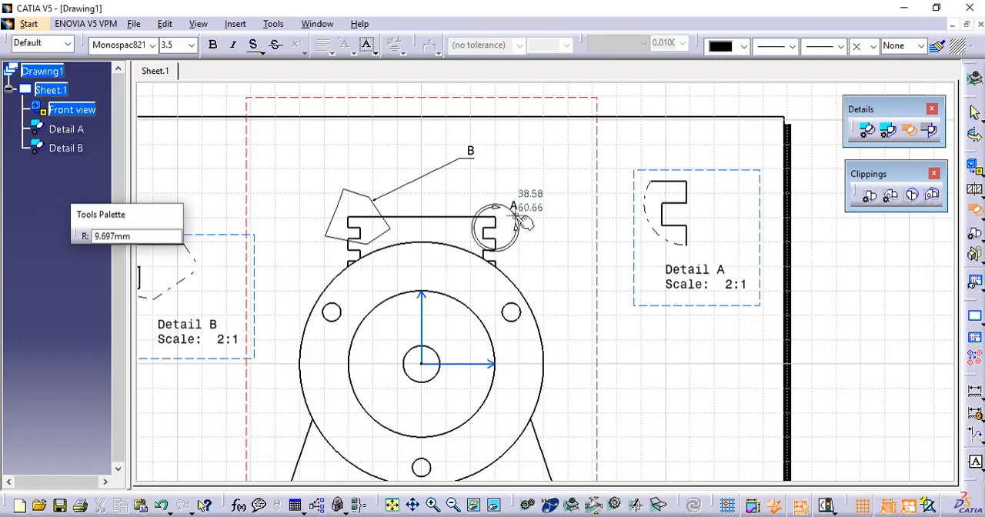
left_click(515, 223)
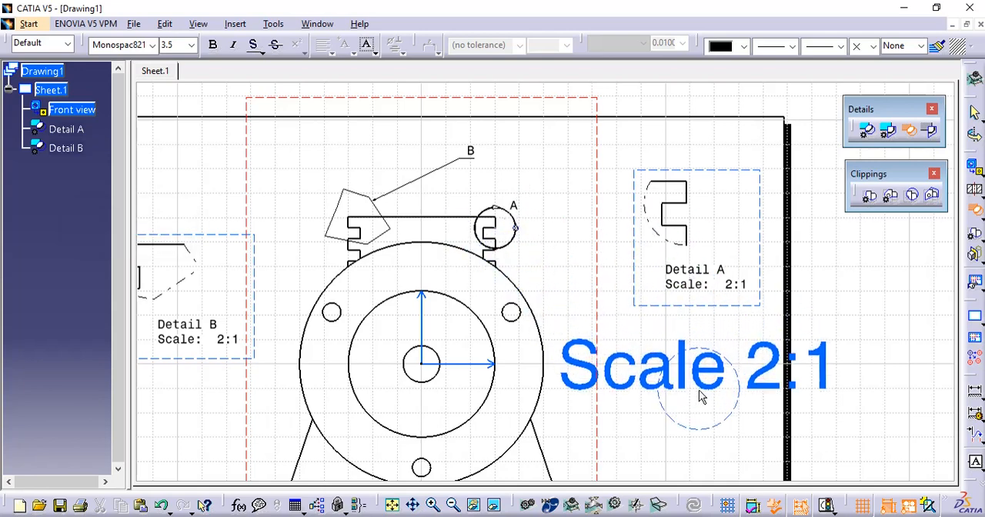
left_click(700, 397)
- Compare the boundary outlines of the quick circular detail and Detail A, and examine the new callout on the front view
middle_click_drag(831, 334, 721, 237)
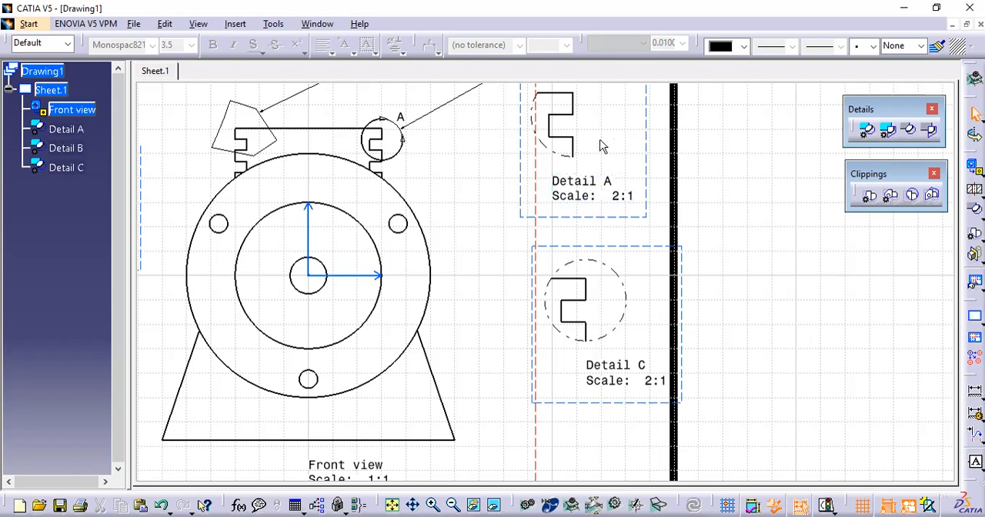
middle_click_drag(613, 132, 612, 213)
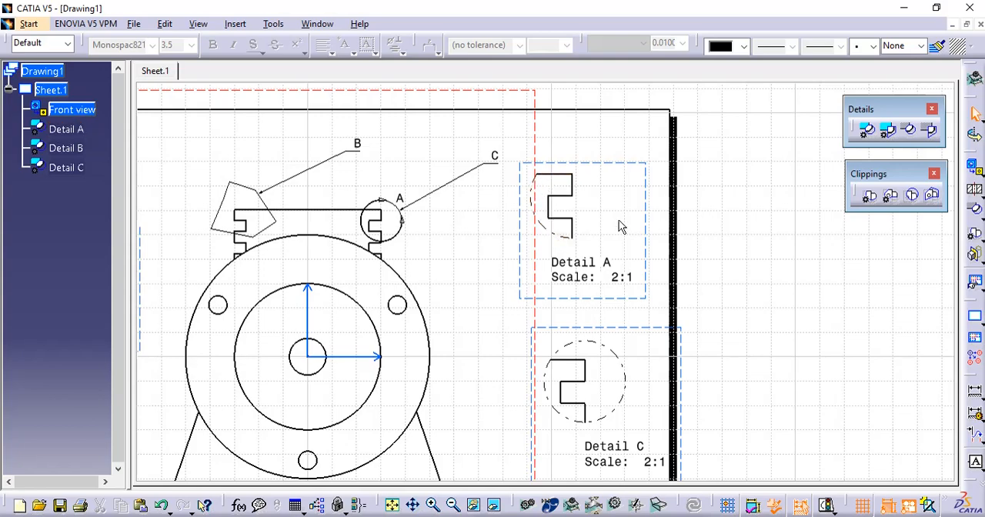
mouse_move(621, 226)
middle_mouse_down()
mouse_move(651, 222)
mouse_move(667, 257)
mouse_move(695, 140)
mouse_move(690, 170)
middle_mouse_up()
middle_click_drag(681, 247, 609, 165)
middle_click_drag(671, 297, 649, 235)
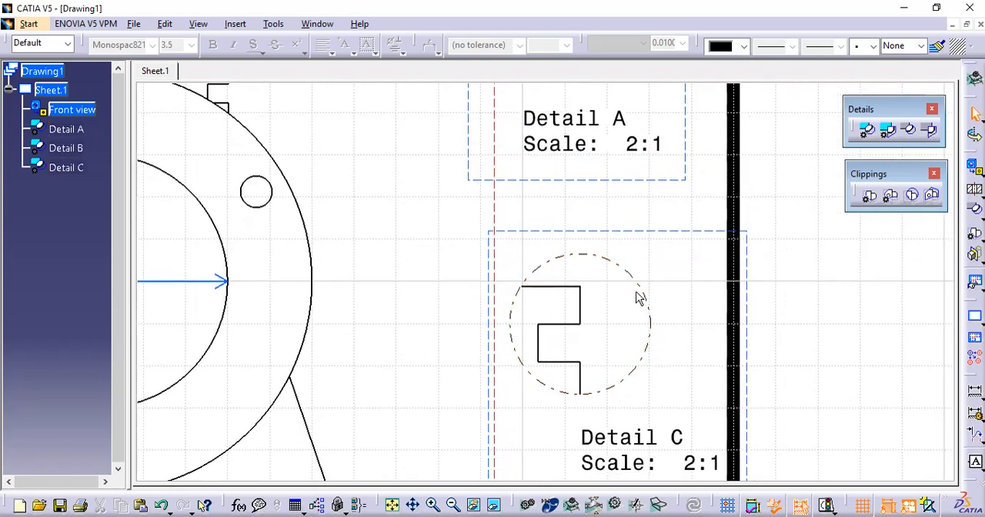
mouse_move(588, 331)
middle_mouse_down()
mouse_move(677, 313)
mouse_move(657, 400)
middle_mouse_up()
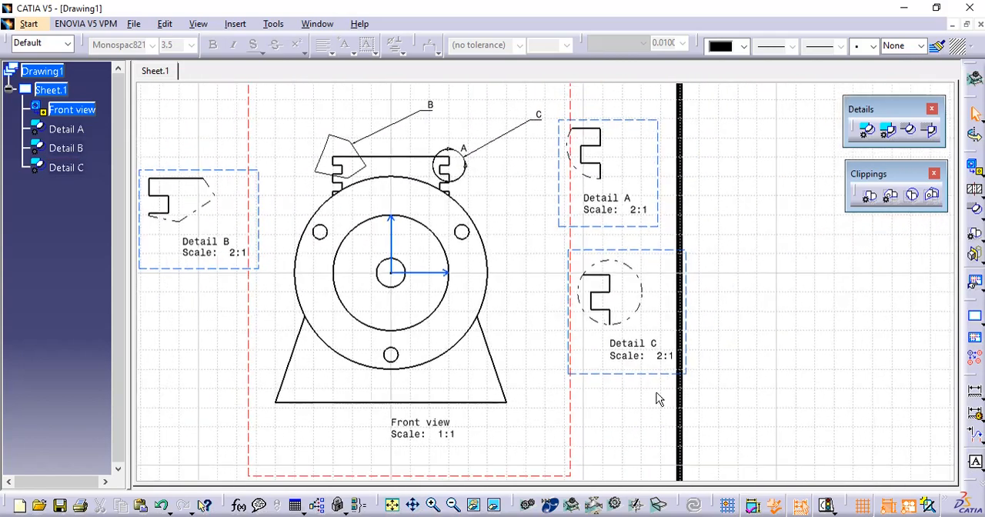
- Create a 2:1 quick detail view from a five-sided profile traced over callout B's outline, and place it below Detail B
middle_click_drag(508, 321, 633, 300)
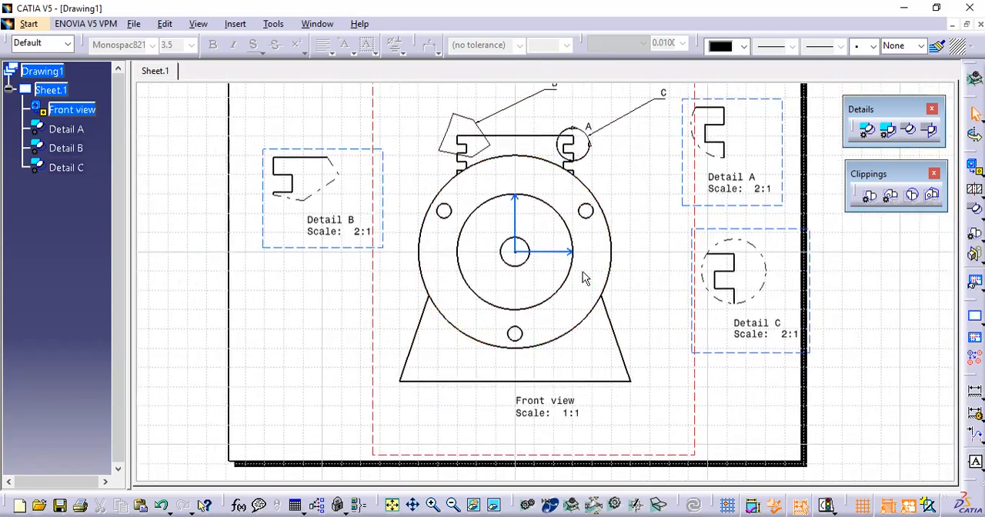
left_click(931, 132)
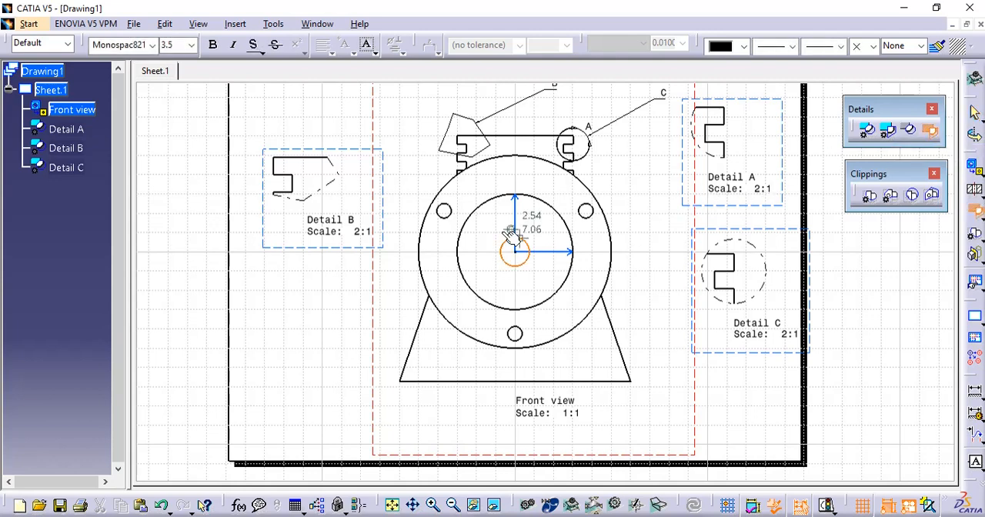
left_click(442, 149)
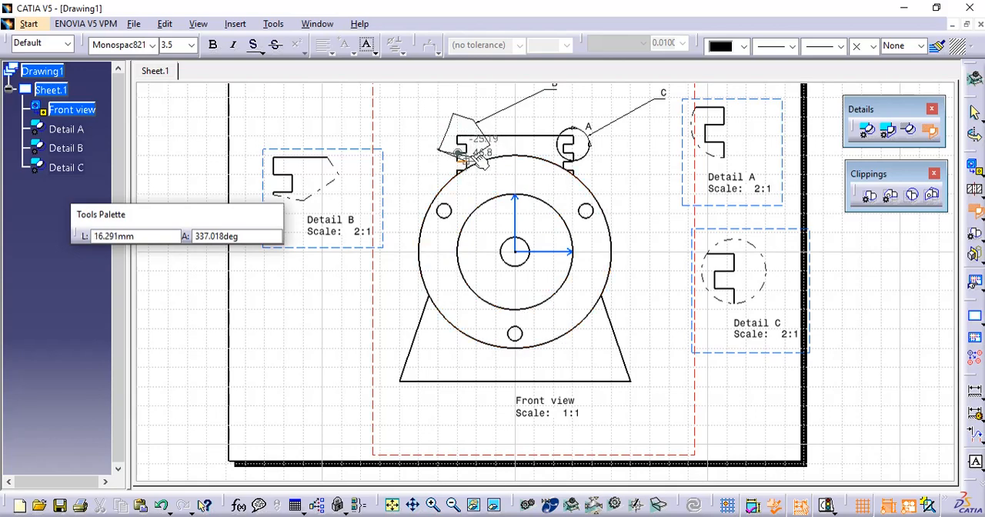
mouse_move(468, 148)
middle_mouse_down()
mouse_move(503, 102)
mouse_move(516, 341)
middle_mouse_up()
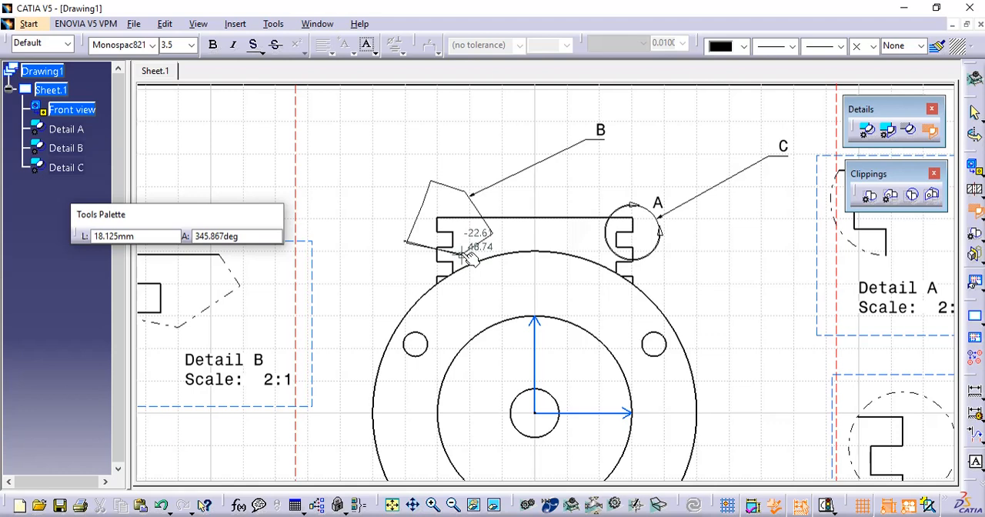
left_click(461, 254)
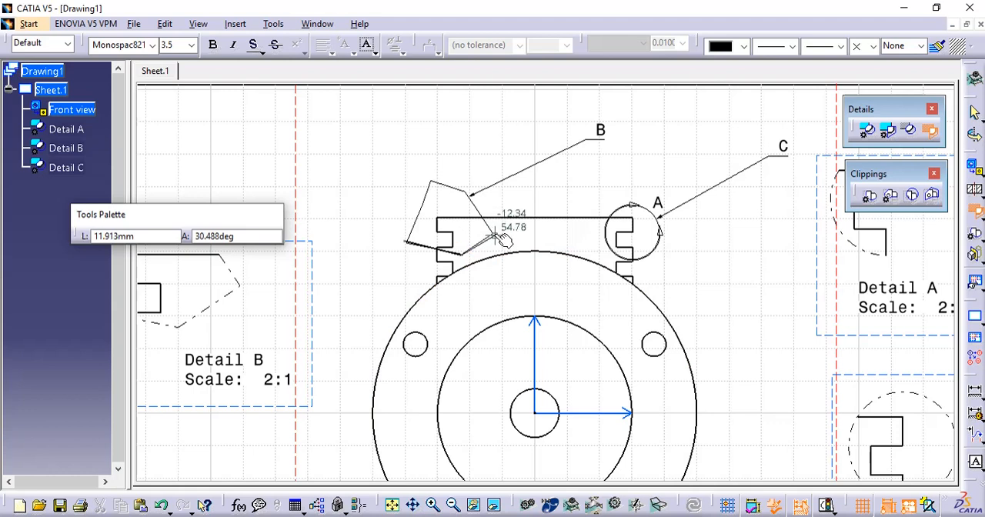
left_click(493, 232)
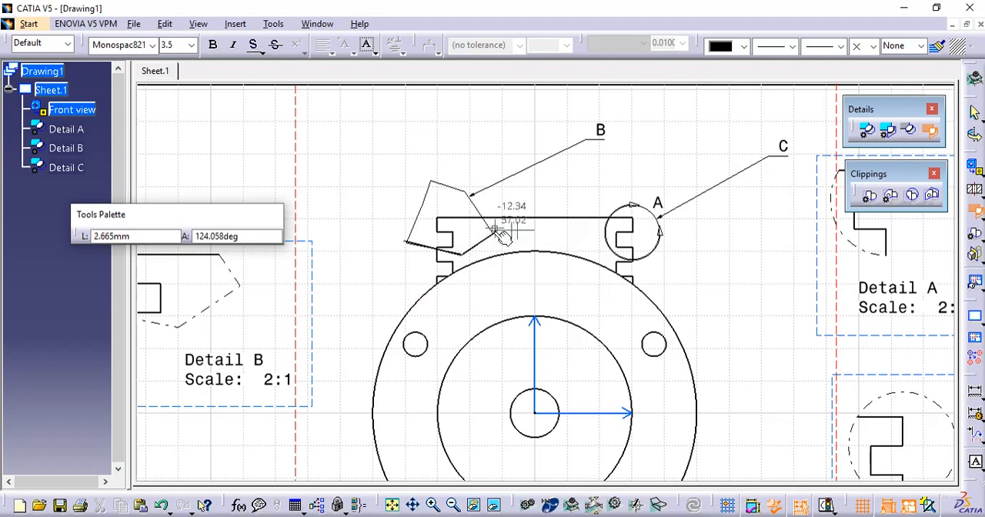
left_click(468, 193)
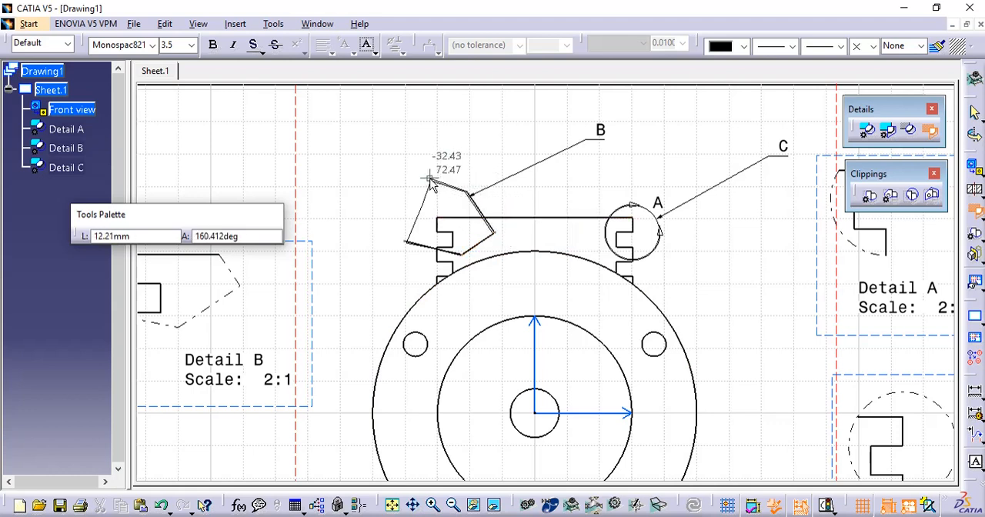
left_click(428, 179)
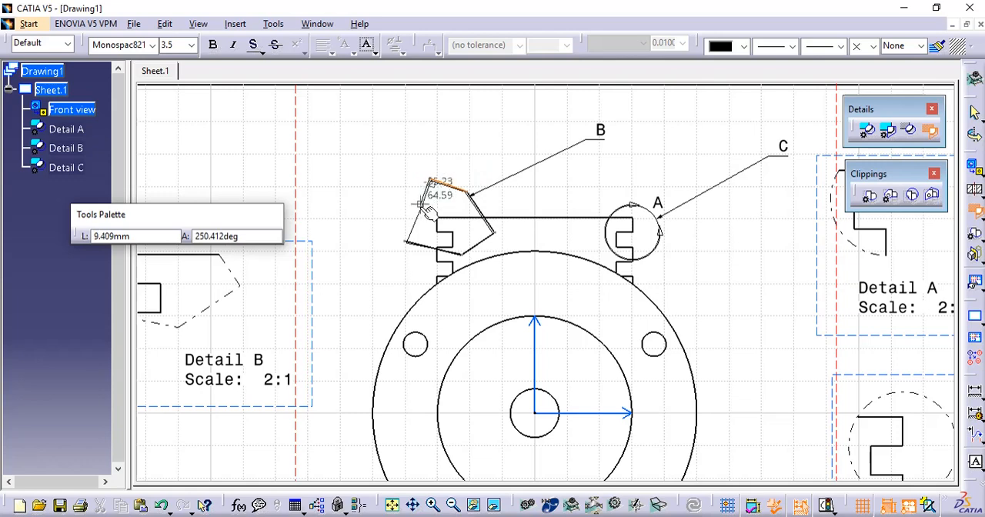
left_click(401, 240)
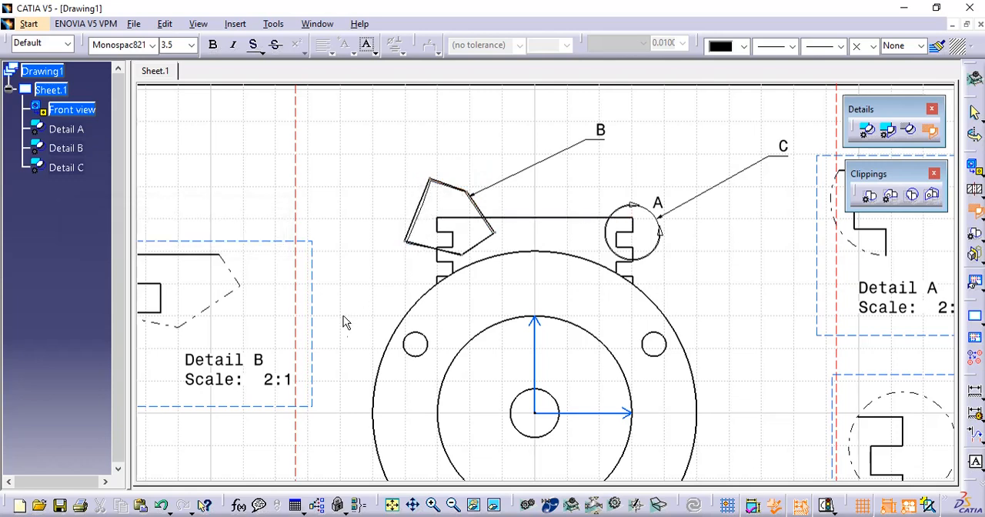
mouse_move(341, 320)
middle_mouse_down()
mouse_move(341, 332)
mouse_move(613, 182)
middle_mouse_up()
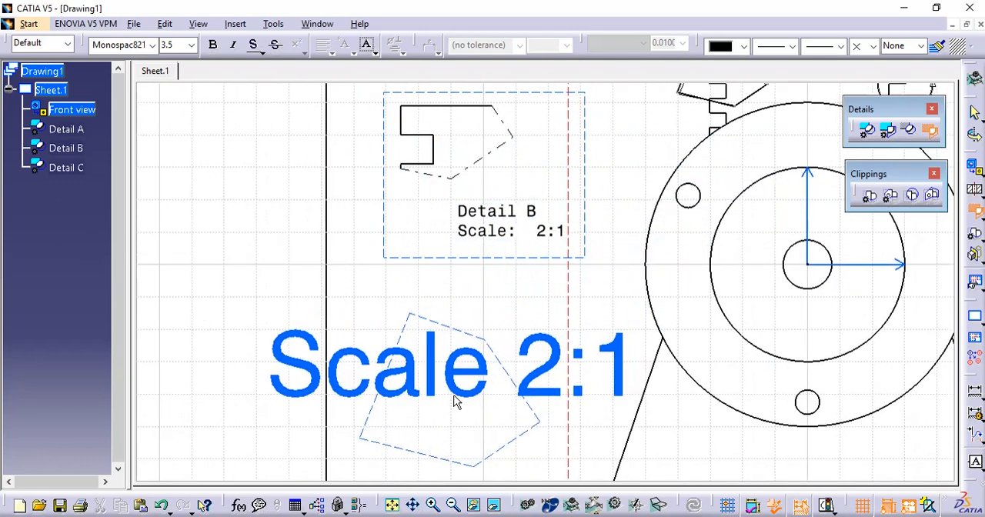
left_click(455, 400)
- Compare the quick profile detail with Detail B, and undo the creation of both quick detail views
mouse_move(332, 294)
middle_mouse_down()
mouse_move(339, 241)
mouse_move(332, 283)
mouse_move(276, 319)
middle_mouse_up()
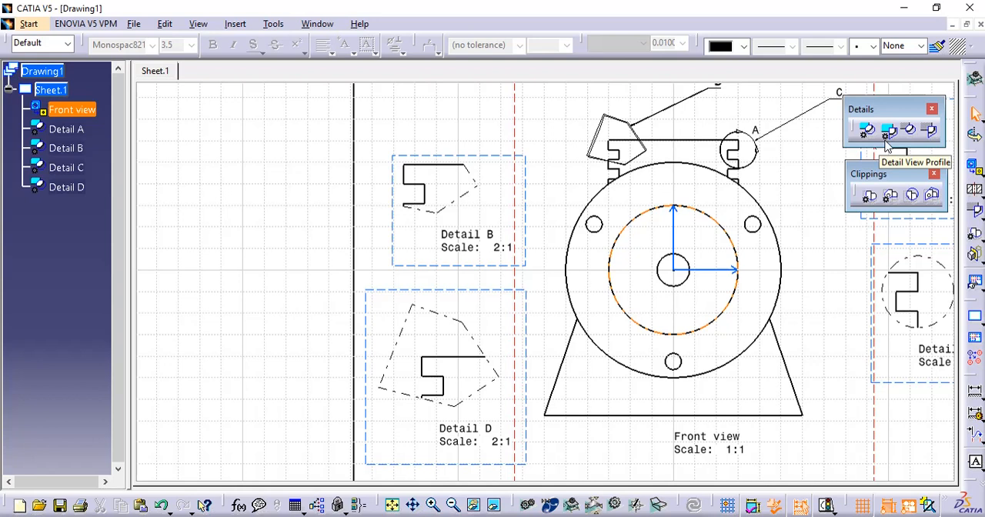
left_click(887, 137)
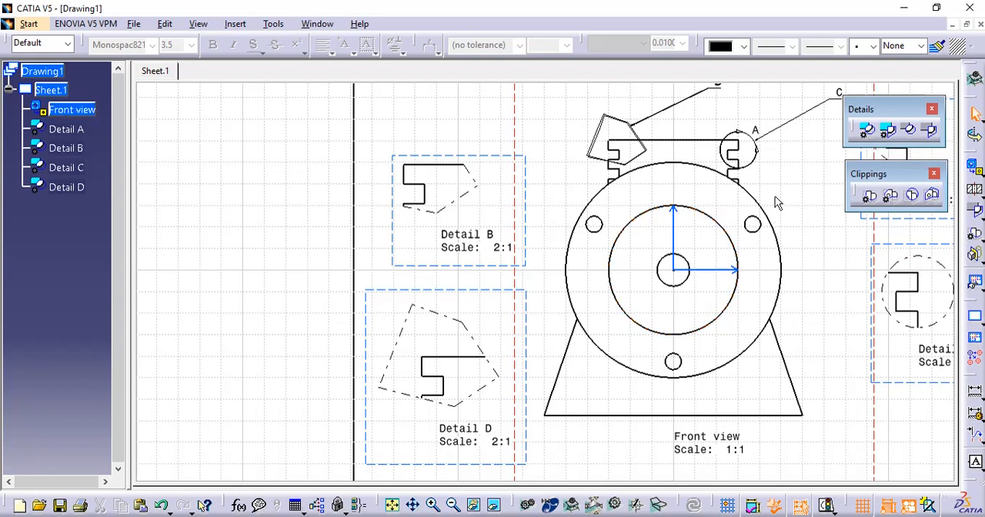
middle_click_drag(787, 190, 745, 200)
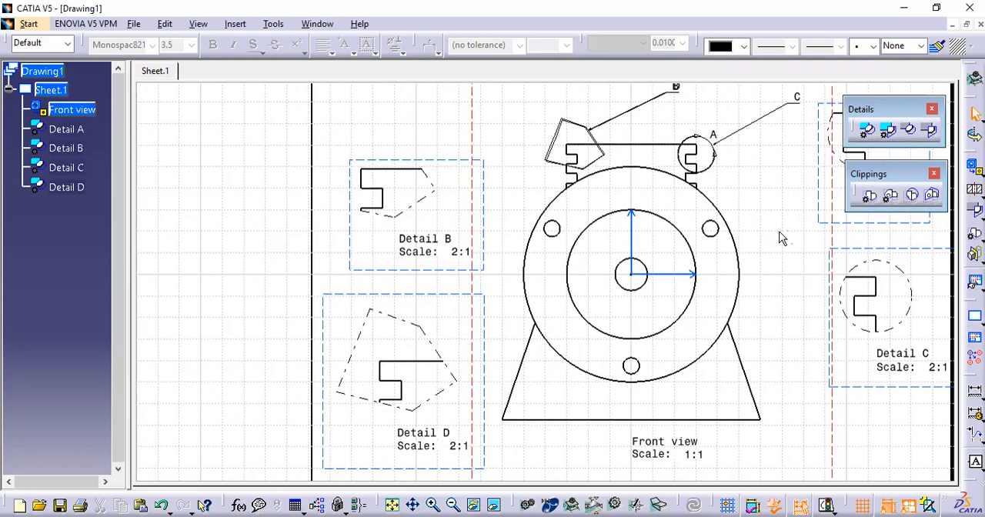
middle_click_drag(789, 227, 734, 235)
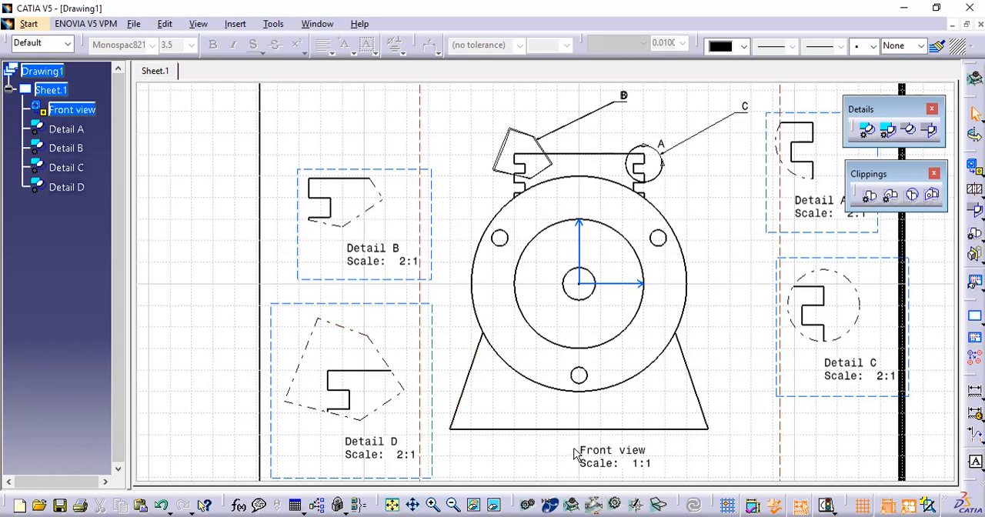
key("ctrl+z")
key("ctrl+z")
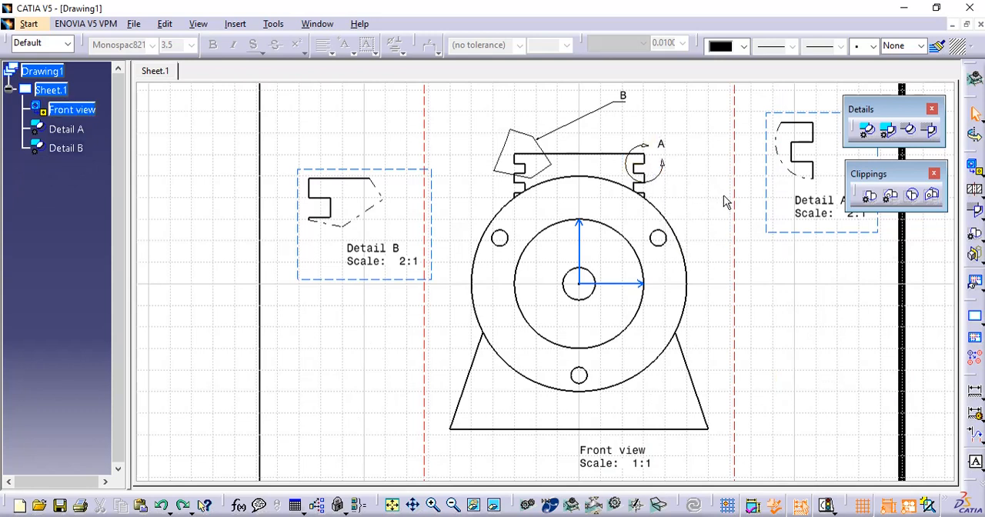
mouse_move(774, 387)
middle_mouse_down()
mouse_move(754, 358)
mouse_move(753, 371)
mouse_move(735, 377)
middle_mouse_up()
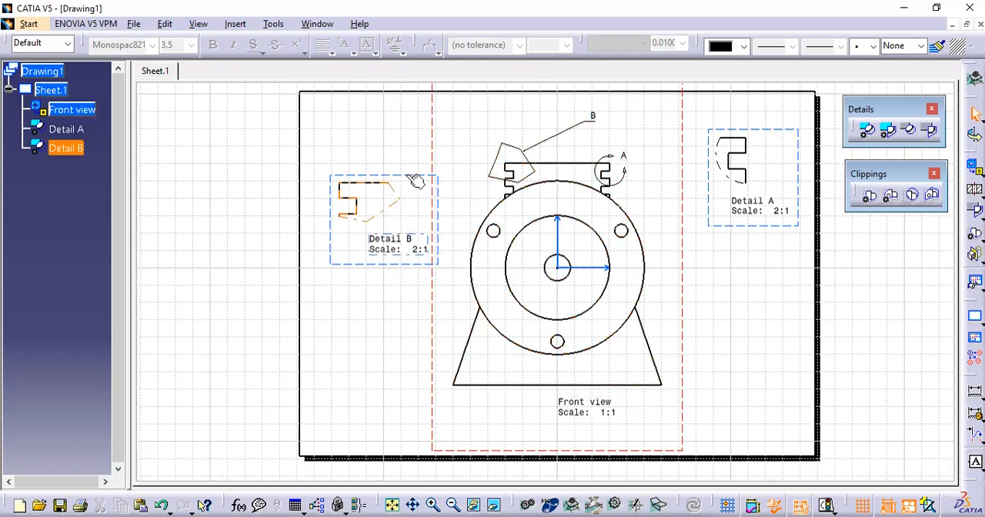
- Move Detail B farther left of the front view and shift Detail A slightly down on the sheet
left_click(381, 175)
left_click_drag(381, 175, 355, 175)
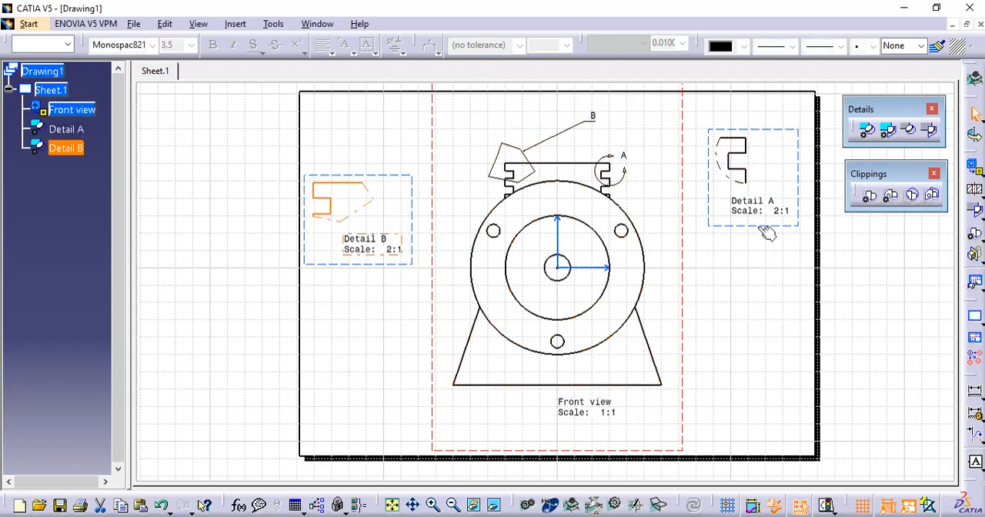
left_click_drag(758, 228, 756, 256)
left_click(744, 318)
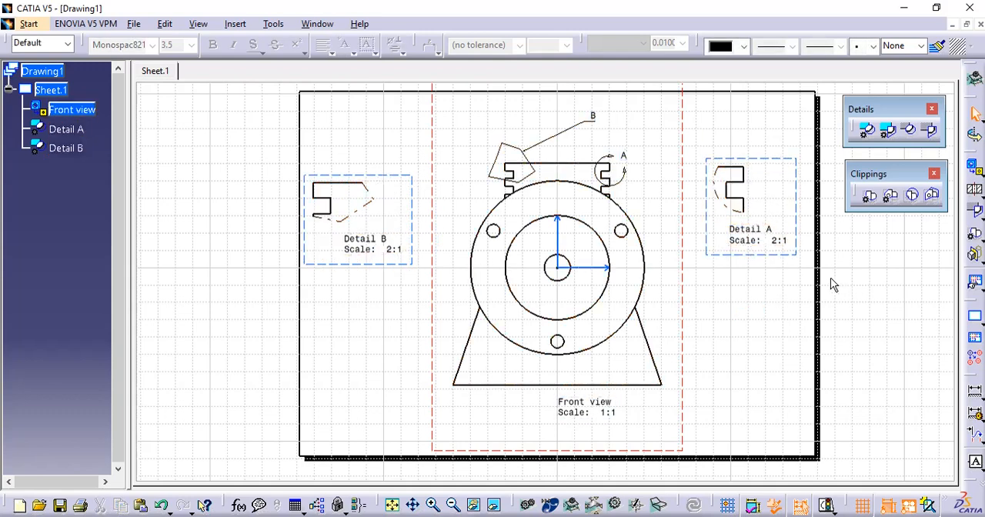
- Undo the view moves and the creation of Details A and B, and shift the remaining front view to the left on the sheet
left_click(869, 198)
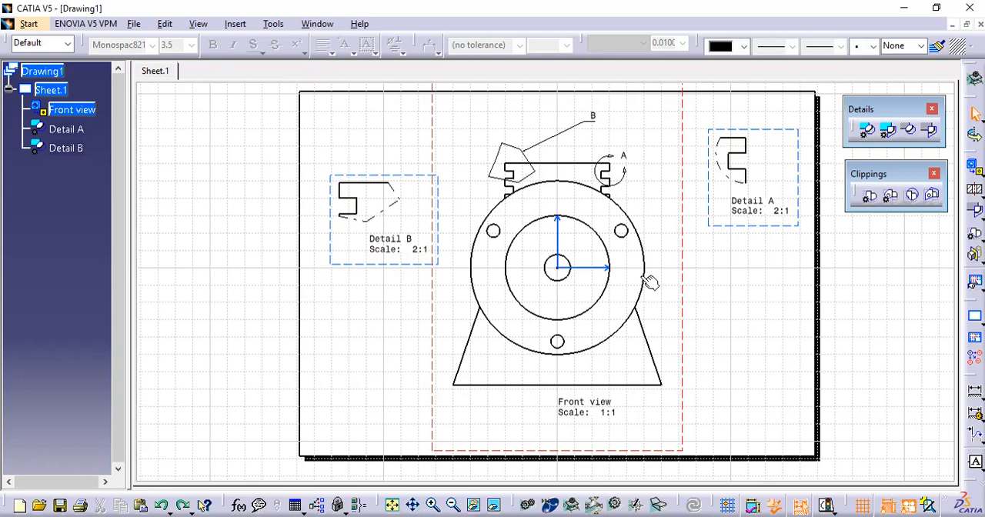
key("ctrl+z")
key("ctrl+z")
key("ctrl+z")
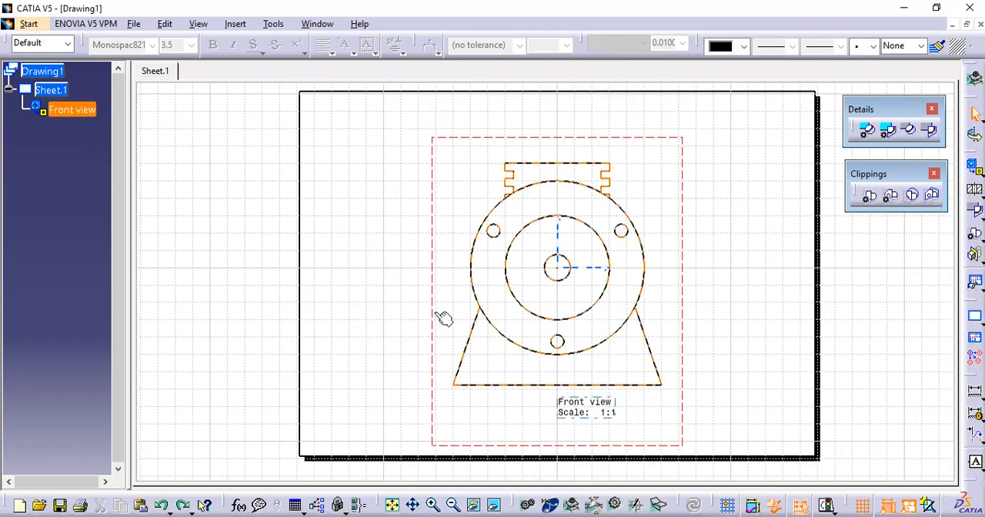
left_click_drag(439, 315, 356, 312)
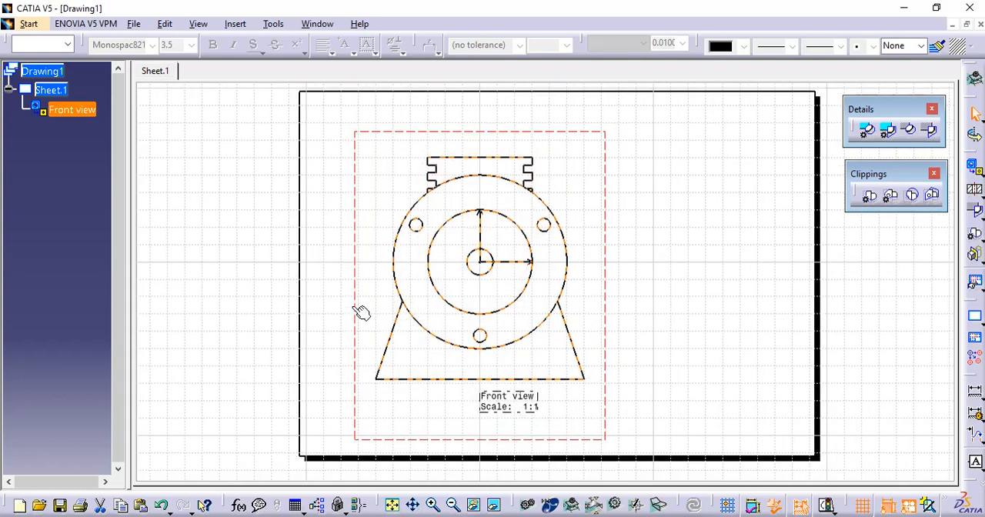
left_click(731, 318)
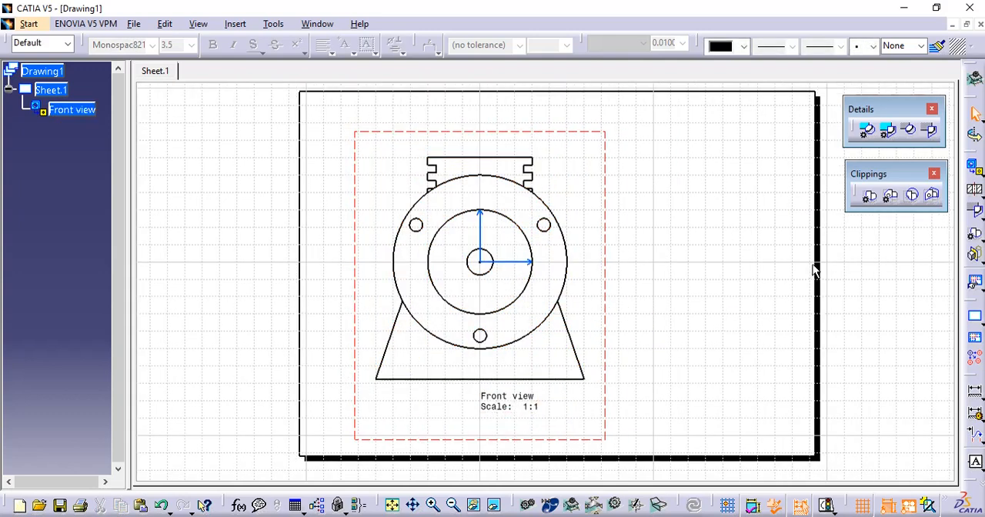
- Clip the front view with a circle of 10 mm radius centred on the upper-right notch's outer corner
left_click(868, 197)
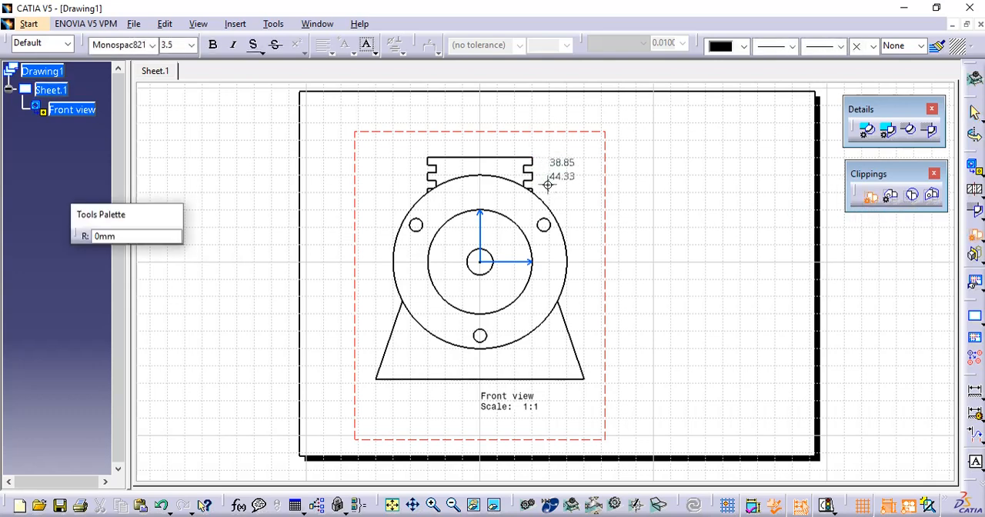
middle_click_drag(547, 185, 561, 132, "ctrl")
middle_click_drag(562, 133, 569, 268)
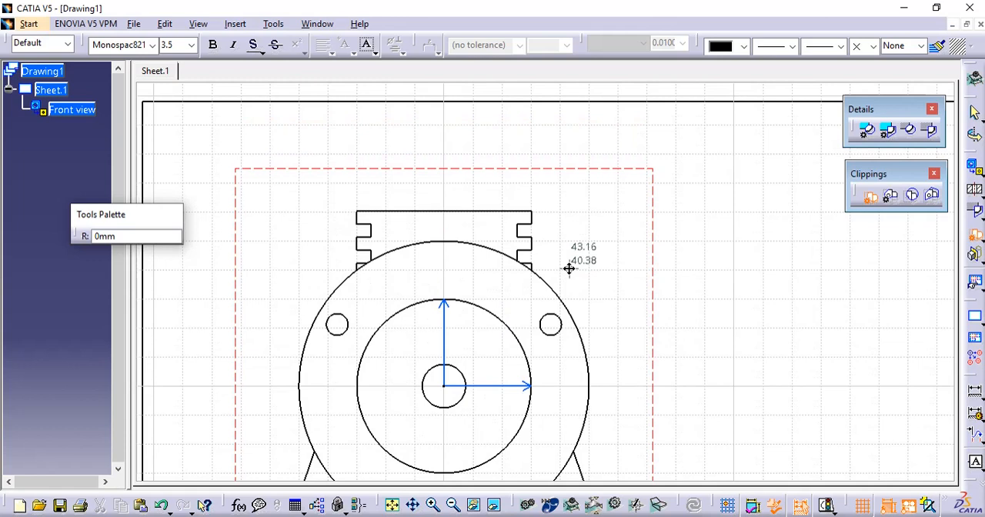
left_click(532, 223)
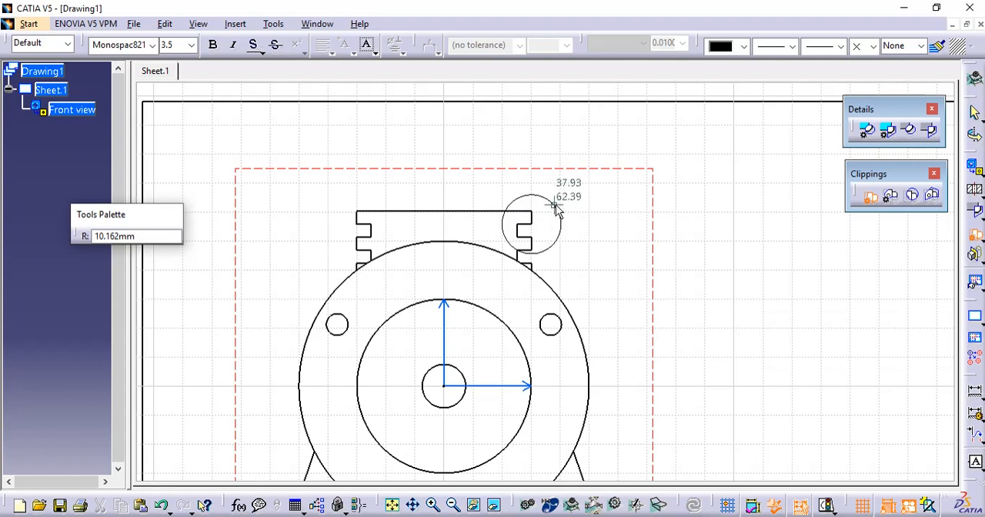
key("Tab")
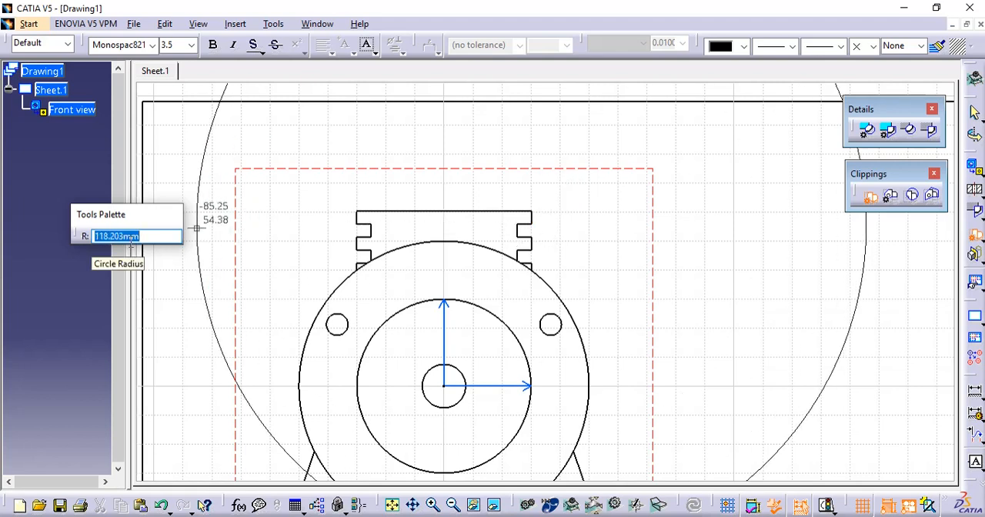
type("10")
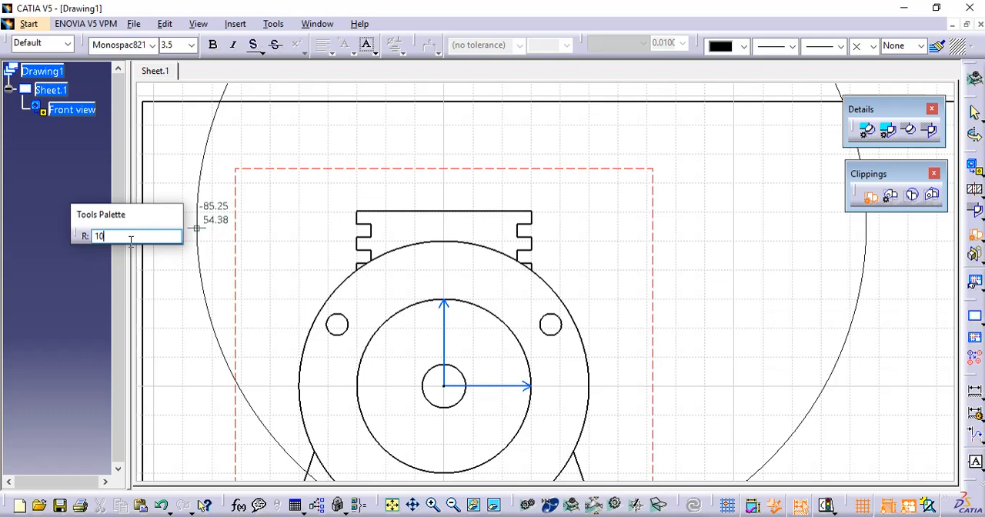
key("Return")
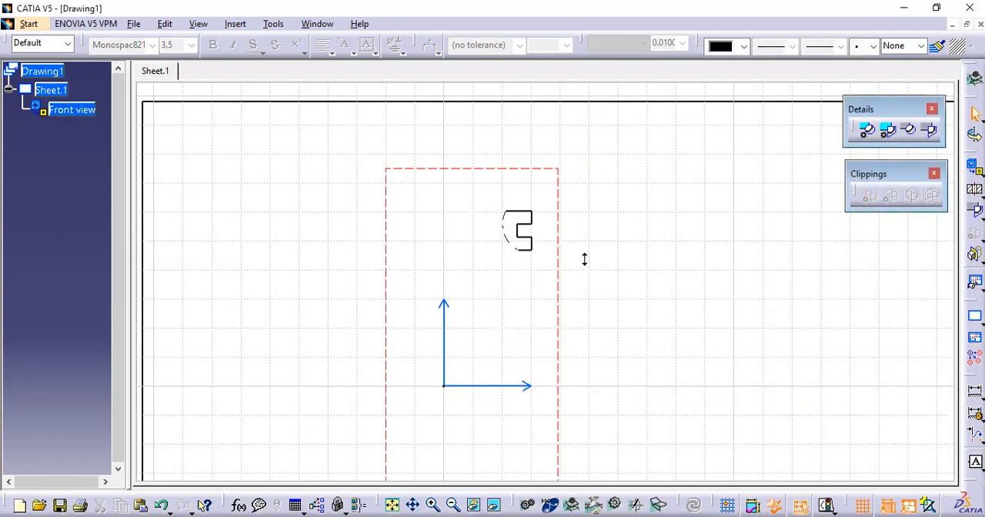
- Undo the existing clipping and clip the front view again with a circle of about 10 mm radius centred on the upper-right notch's outer corner
middle_click_drag(582, 259, 603, 189)
middle_click_drag(612, 219, 650, 293)
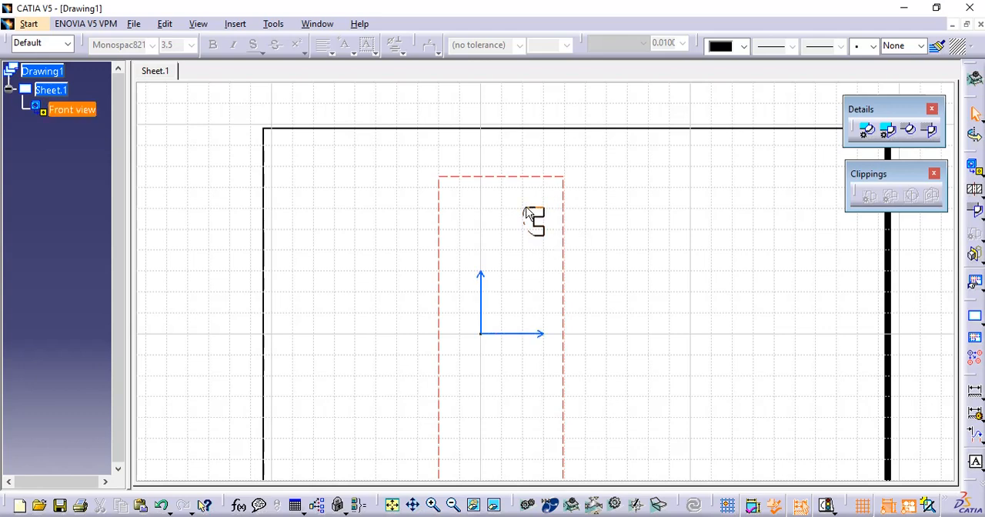
mouse_move(577, 273)
middle_mouse_down()
mouse_move(593, 178)
mouse_move(600, 295)
mouse_move(648, 174)
middle_mouse_up()
middle_click_drag(743, 261, 724, 327)
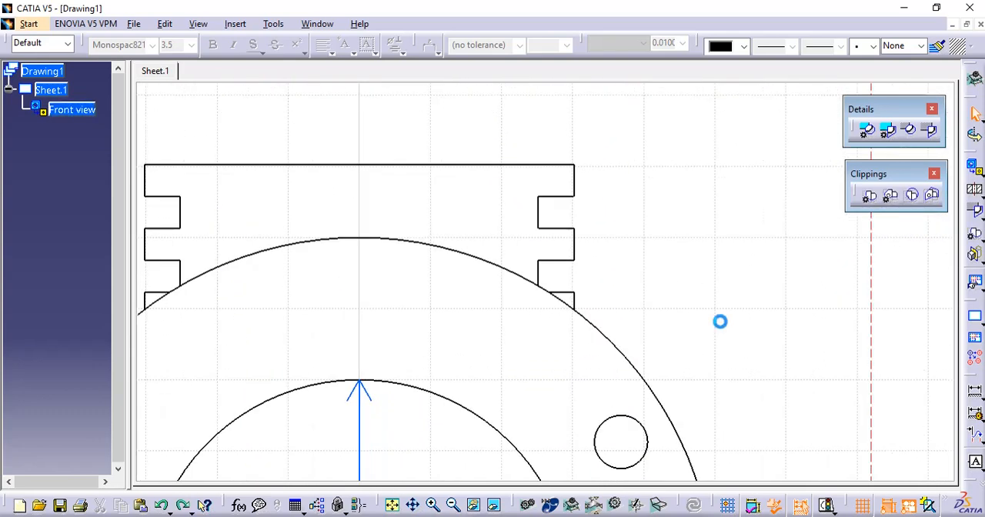
left_click(568, 192)
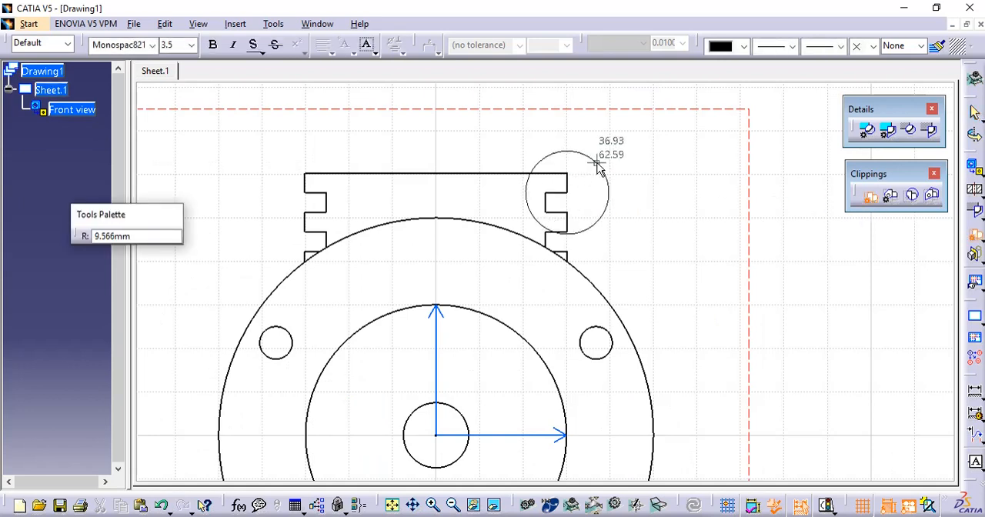
left_click(599, 166)
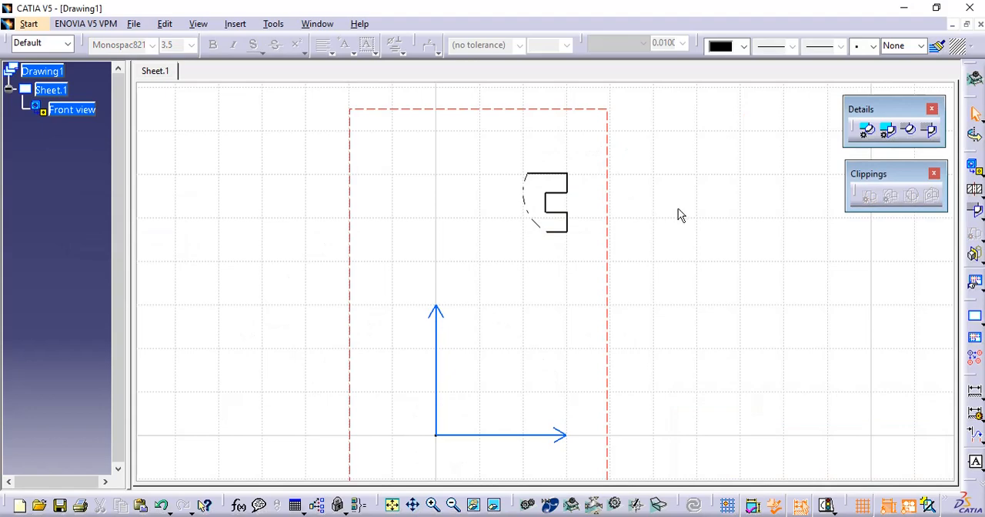
mouse_move(678, 209)
middle_mouse_down("ctrl")
mouse_move(686, 293)
mouse_move(667, 205)
mouse_move(668, 288)
mouse_move(680, 223)
mouse_move(648, 336)
mouse_move(677, 252)
middle_mouse_up("ctrl")
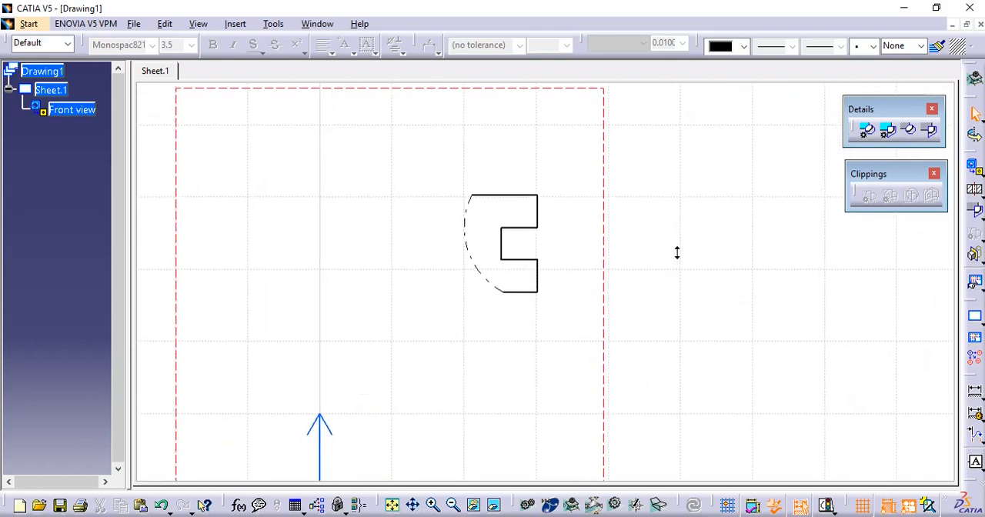
- Undo the circular clipping and clip the front view with a closed five-sided profile around the upper-left notch
key("ctrl+z")
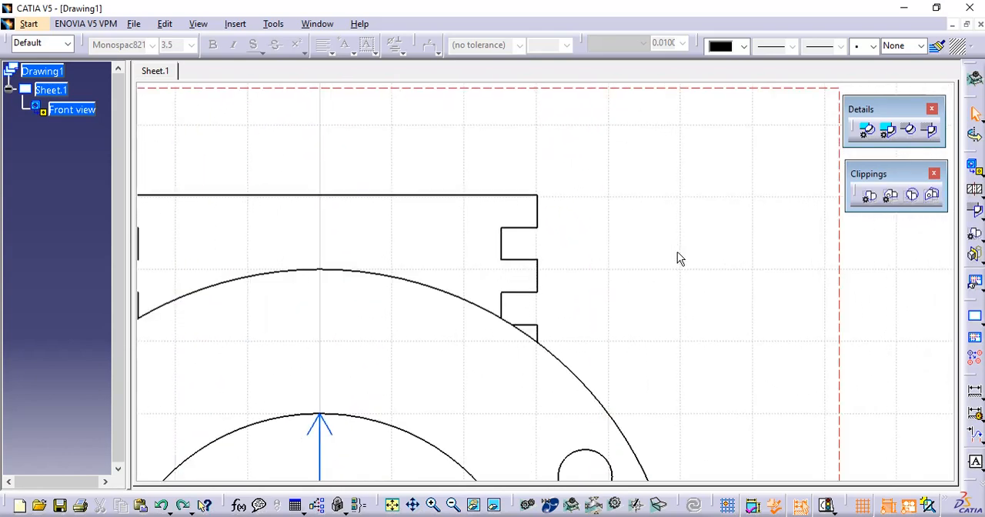
left_click(891, 198)
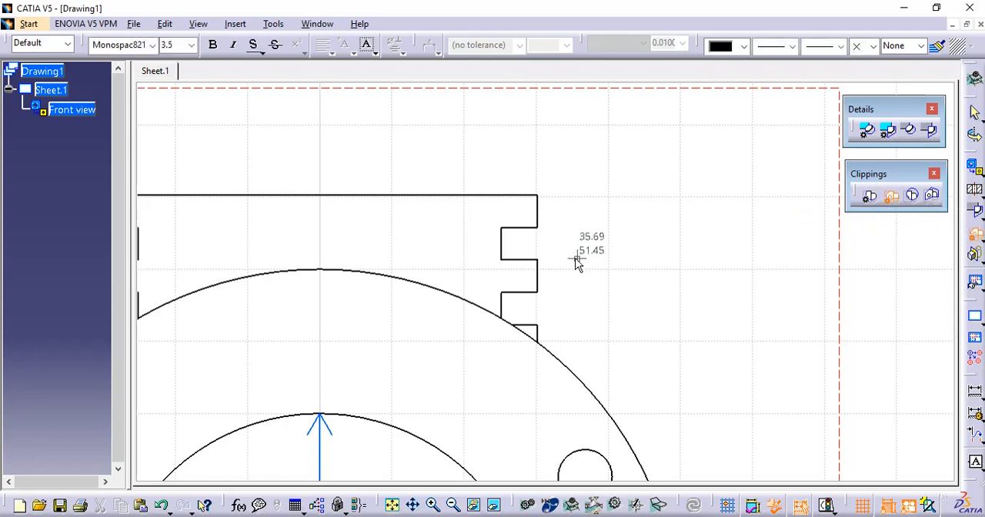
mouse_move(577, 259)
middle_mouse_down()
mouse_move(618, 275)
mouse_move(802, 273)
middle_mouse_up()
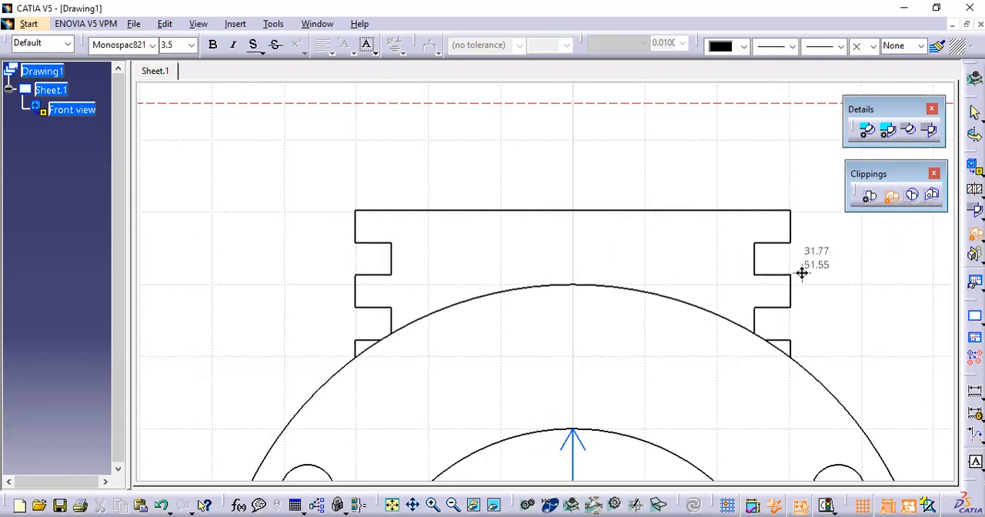
left_click(312, 209)
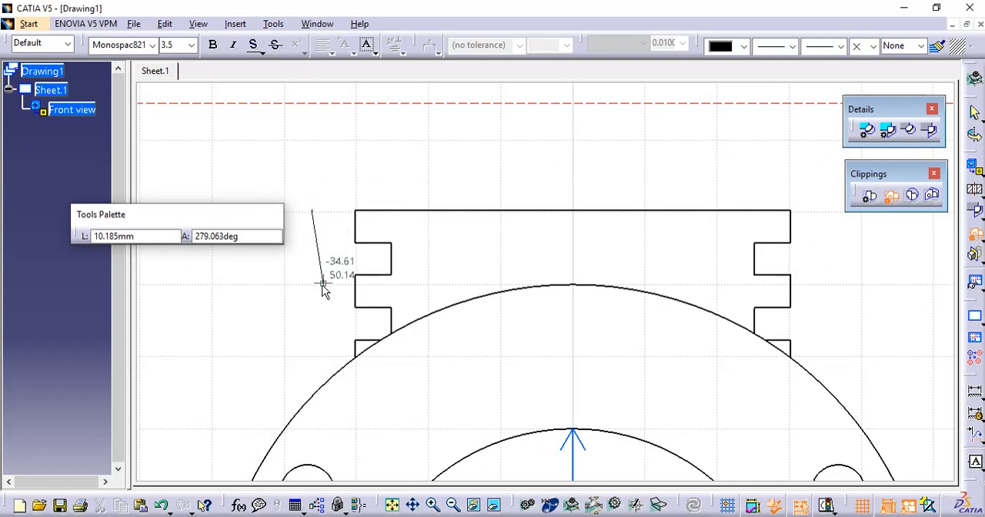
left_click(323, 282)
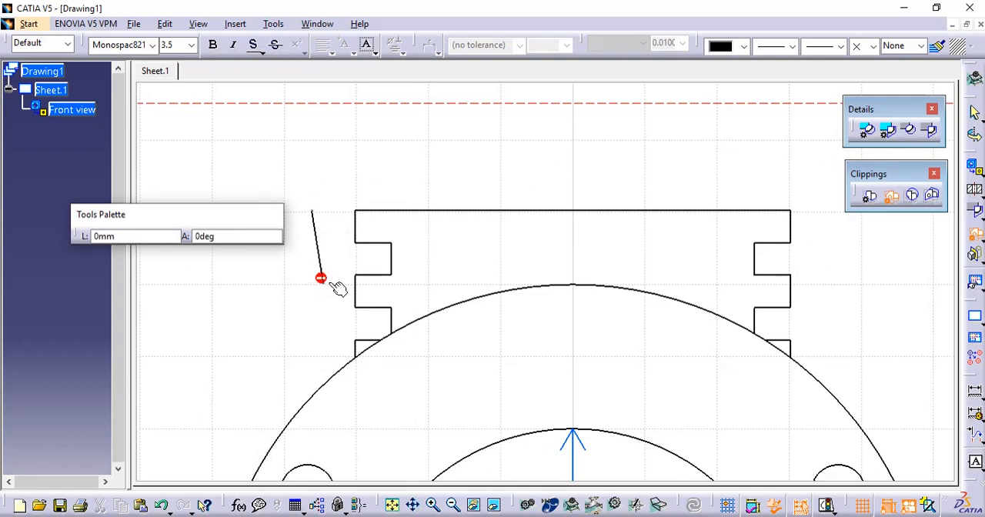
left_click(442, 286)
left_click(431, 222)
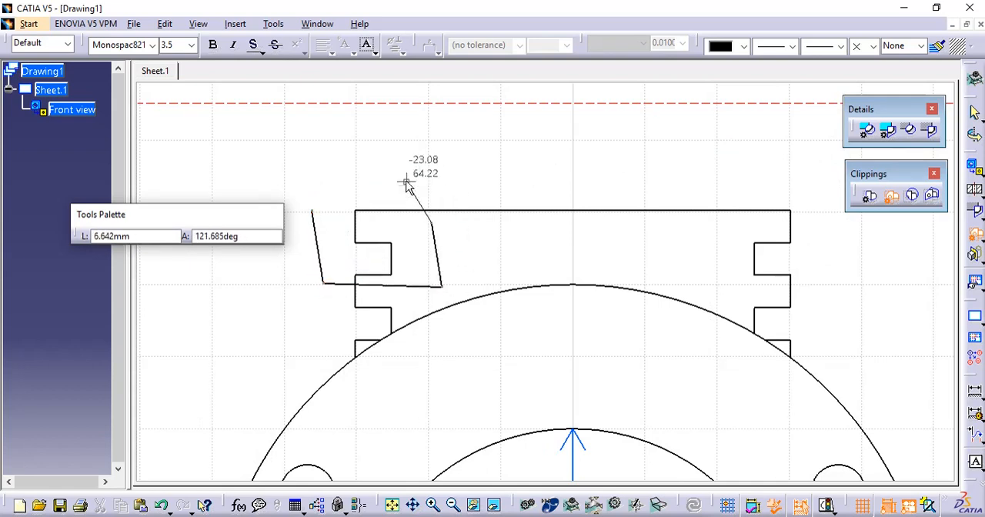
left_click(406, 179)
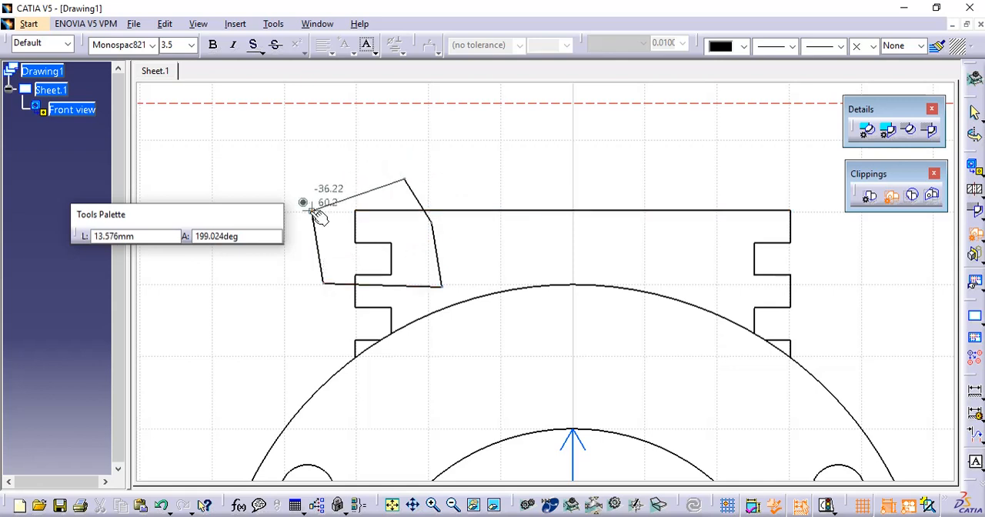
left_click(312, 210)
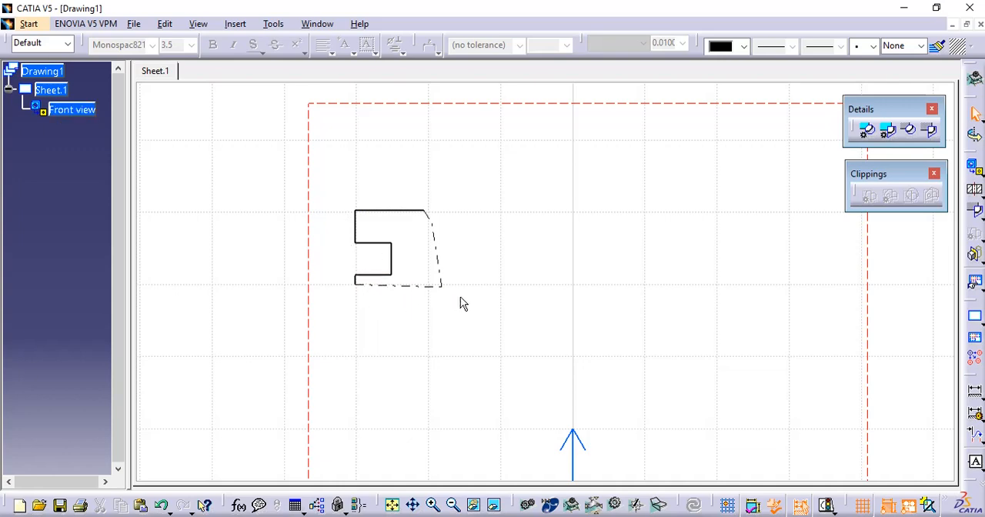
- Set the clipped front view's scale to 2:1 in its properties
mouse_move(543, 277)
middle_mouse_down("ctrl")
mouse_move(547, 354)
mouse_move(547, 308)
mouse_move(601, 262)
mouse_move(596, 174)
mouse_move(585, 252)
middle_mouse_up("ctrl")
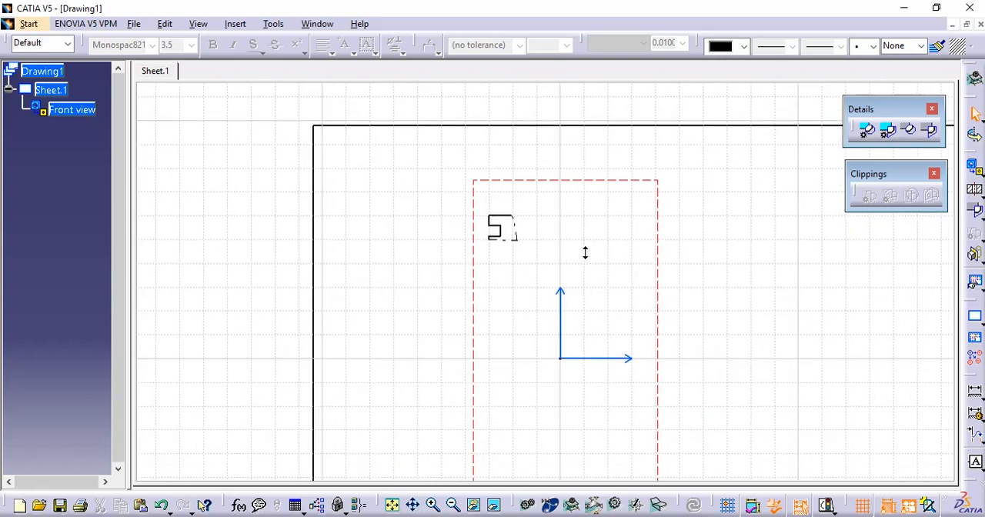
middle_click_drag(547, 397, 541, 314)
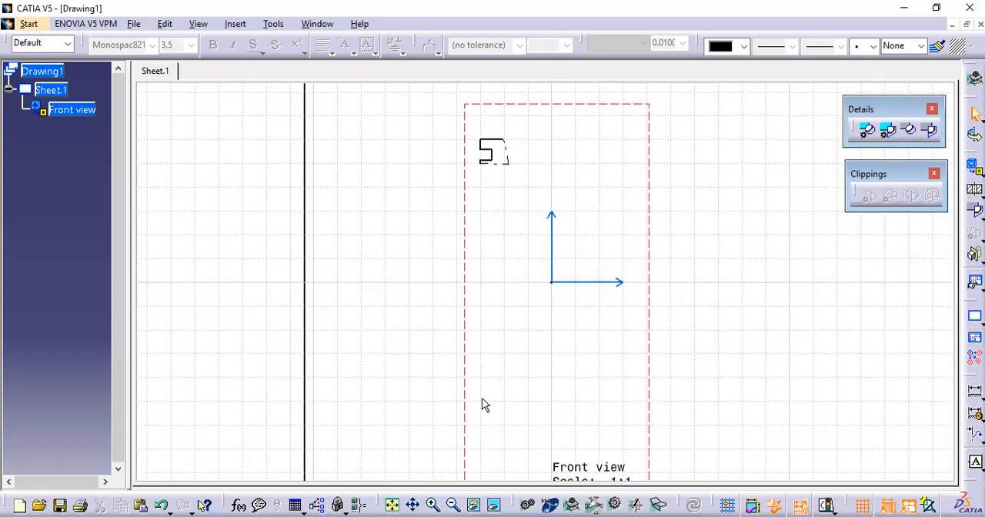
right_click(466, 375)
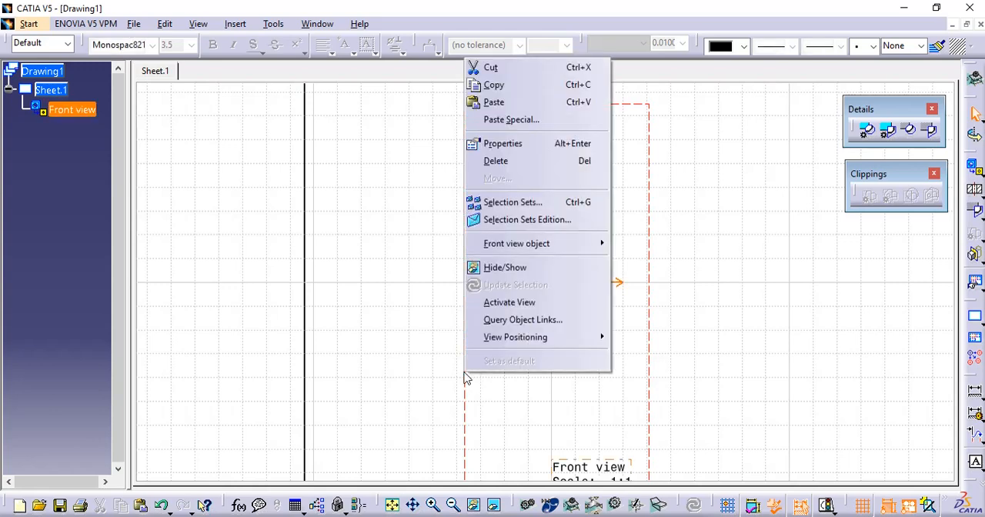
left_click(528, 146)
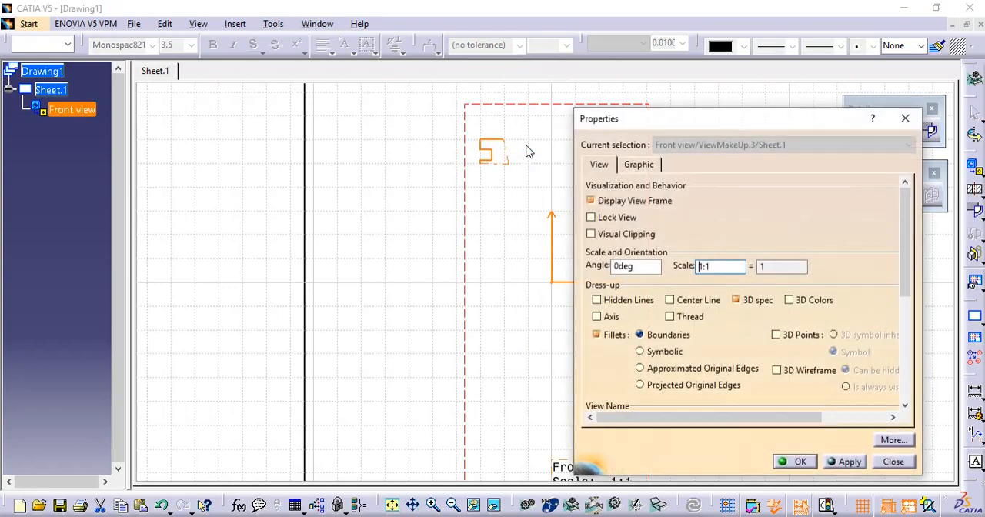
key("Delete")
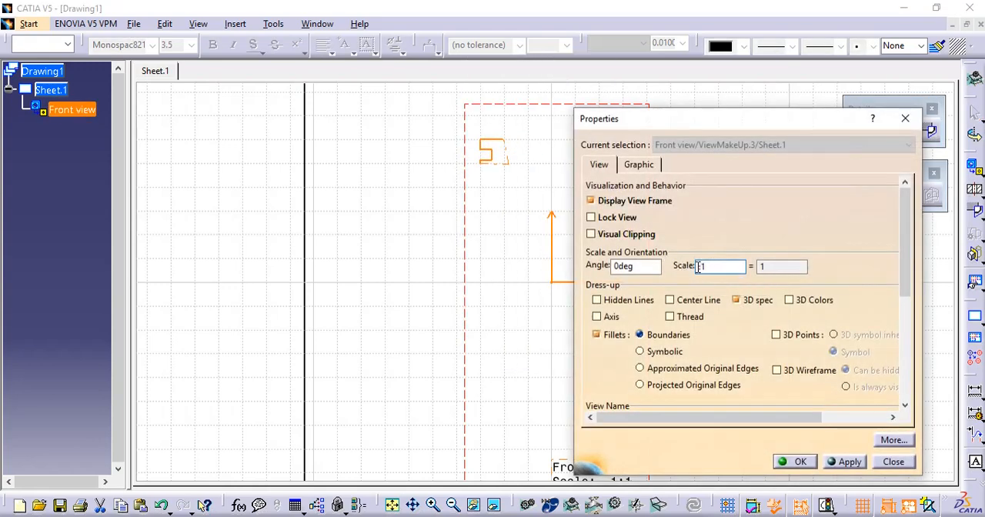
key("Return")
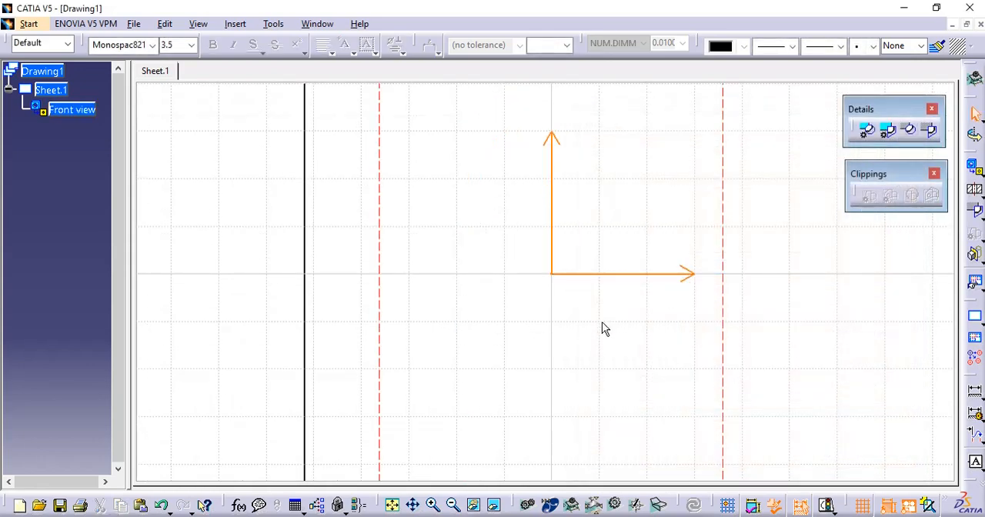
left_click(602, 321)
- Move the enlarged front view down on the sheet
middle_click_drag(609, 302, 641, 445)
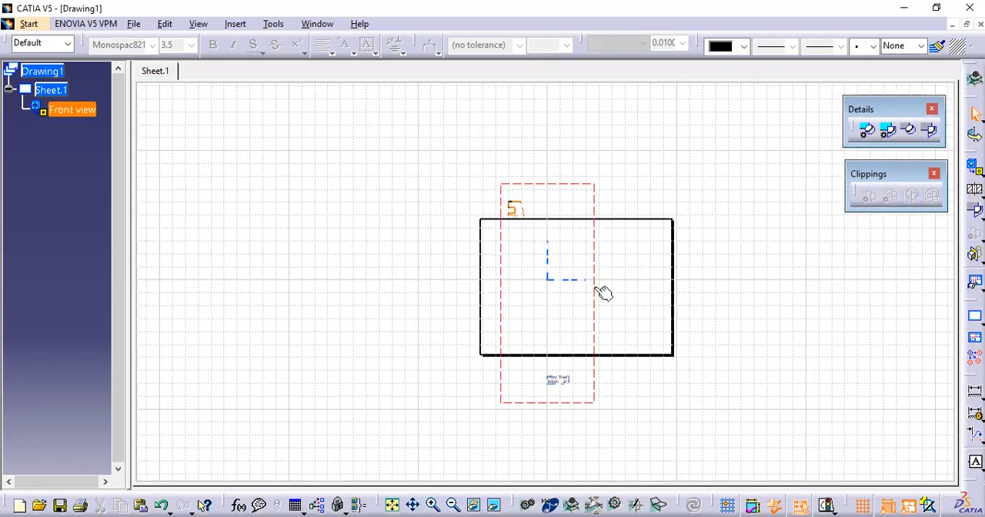
left_click_drag(605, 289, 608, 337)
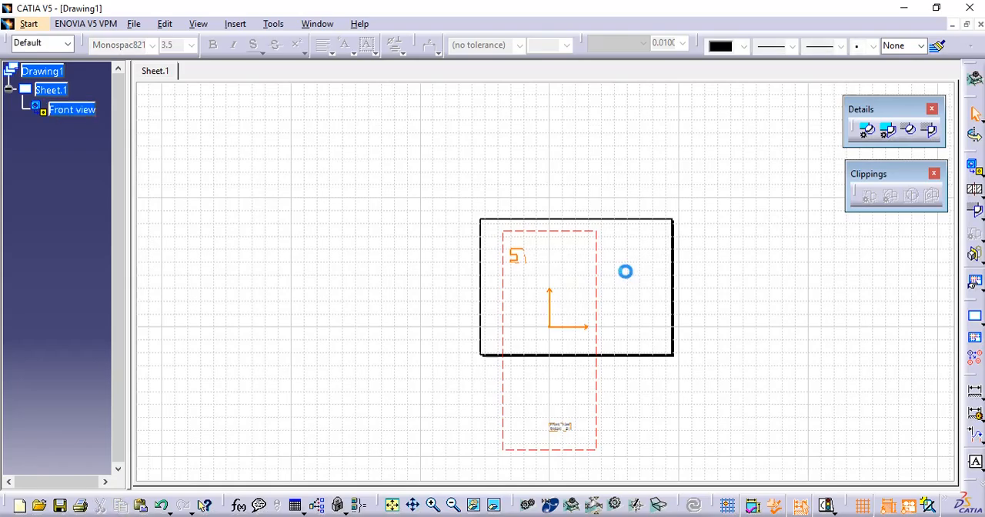
mouse_move(537, 272)
middle_mouse_down()
mouse_move(554, 208)
mouse_move(580, 169)
mouse_move(611, 341)
mouse_move(629, 266)
mouse_move(627, 361)
middle_mouse_up()
- Undo the view move, the scale change and the profile clipping to restore the full front view
key("ctrl+z")
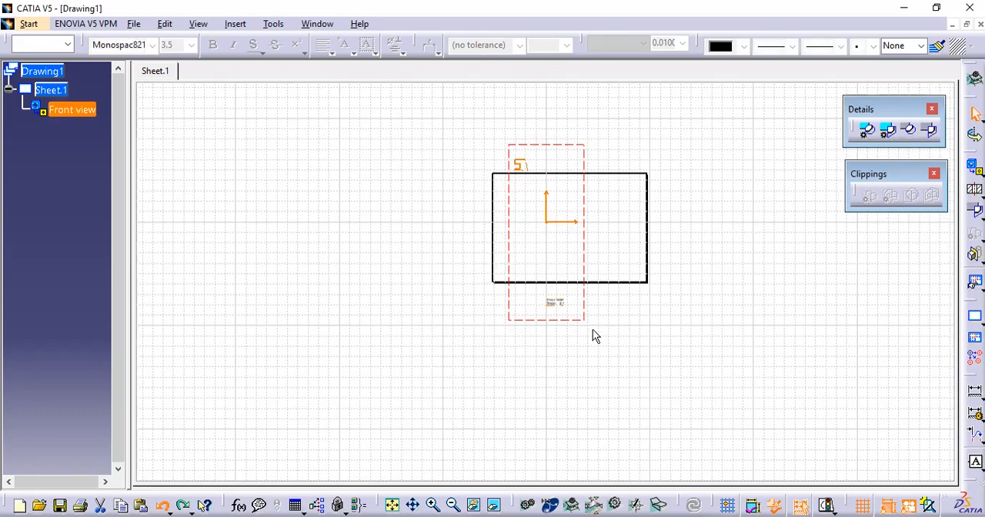
key("ctrl+z")
key("ctrl+z")
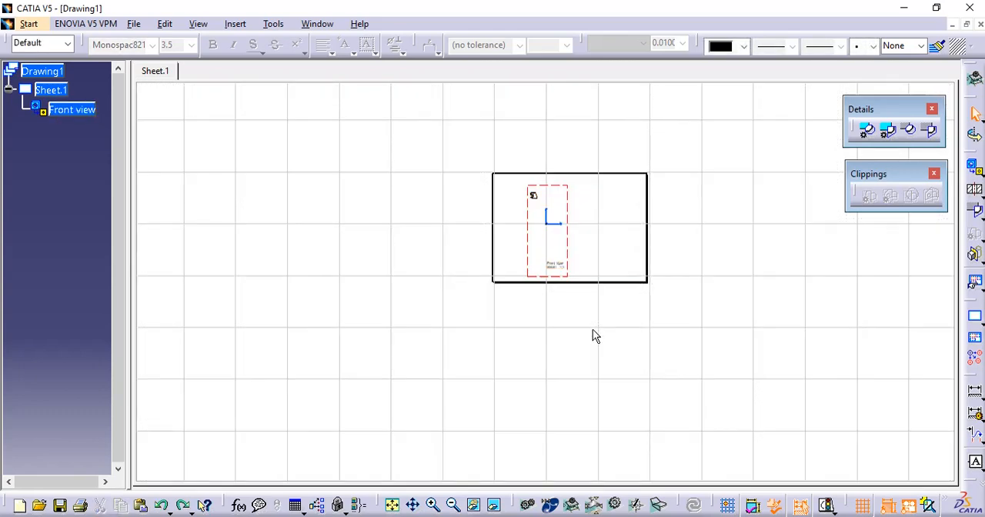
mouse_move(594, 331)
middle_mouse_down()
mouse_move(690, 211)
mouse_move(710, 293)
mouse_move(682, 366)
middle_mouse_up()
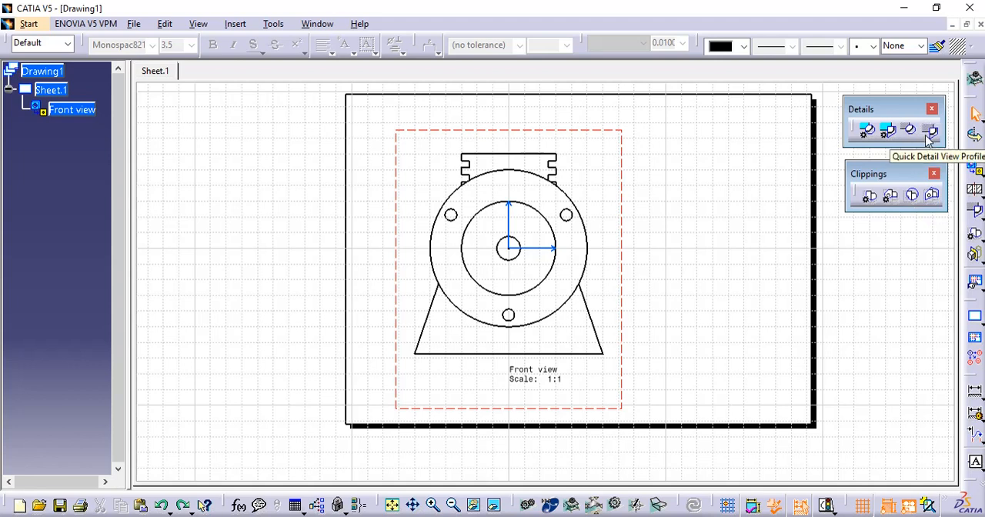
- Create a quick circular clipping of the front view centred on the upper-right notch's outer corner
left_click(911, 195)
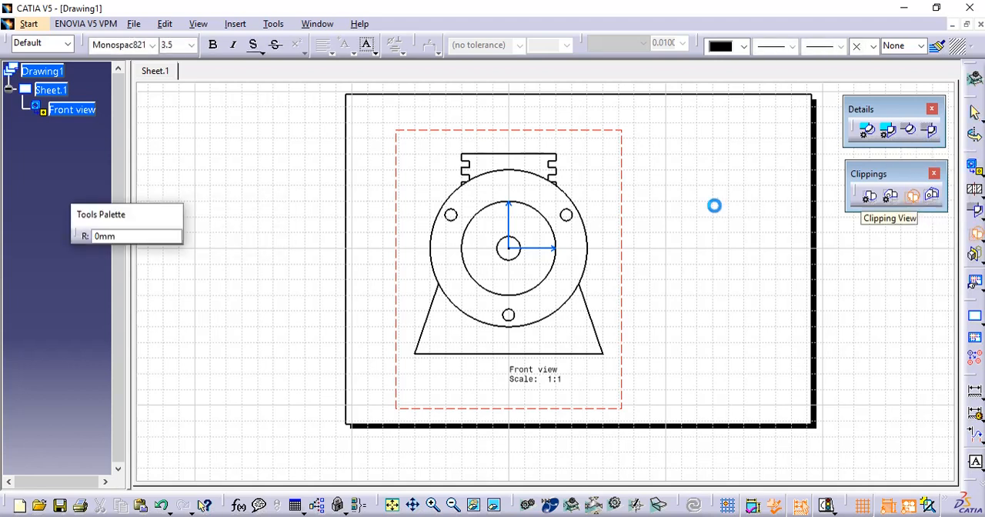
left_click(555, 160)
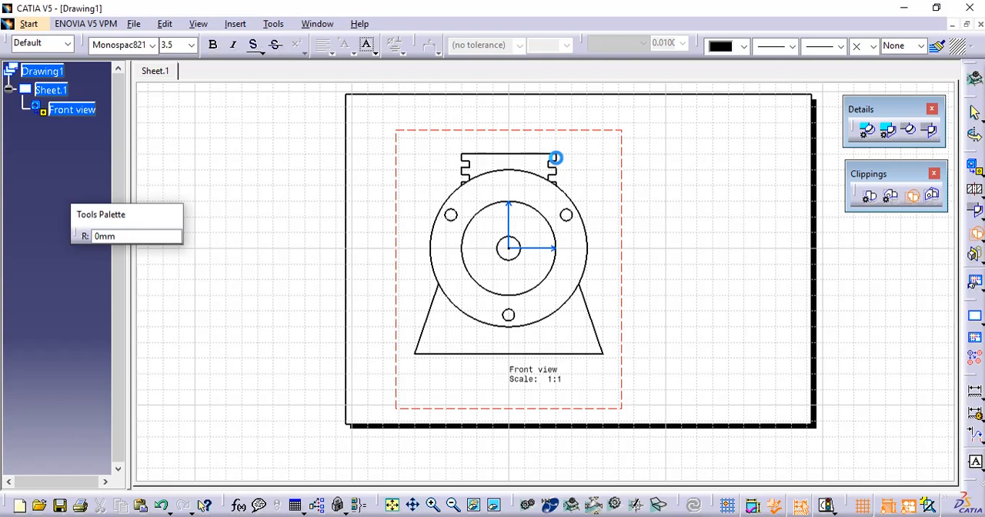
left_click(561, 148)
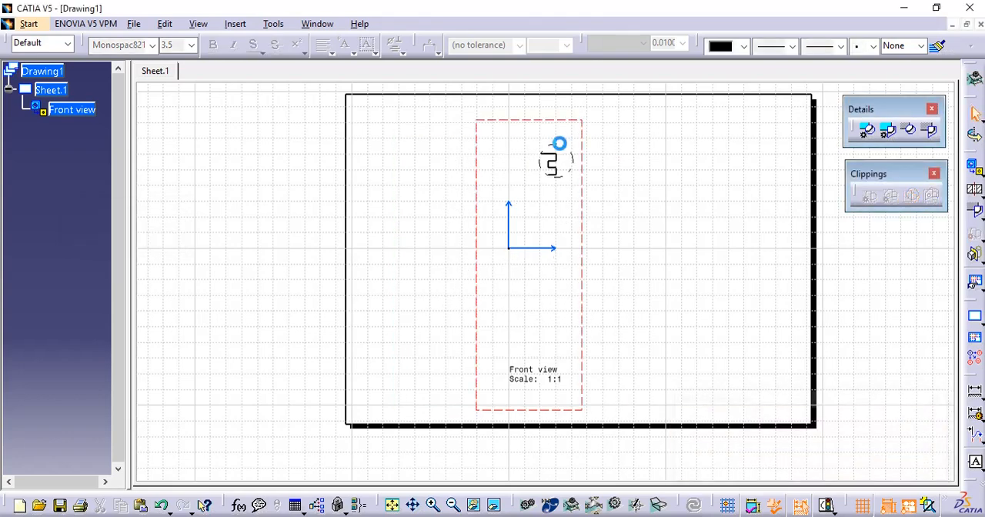
middle_click_drag(685, 215, 702, 149, "ctrl")
mouse_move(702, 149)
middle_mouse_down()
mouse_move(679, 275)
mouse_move(564, 196)
middle_mouse_up()
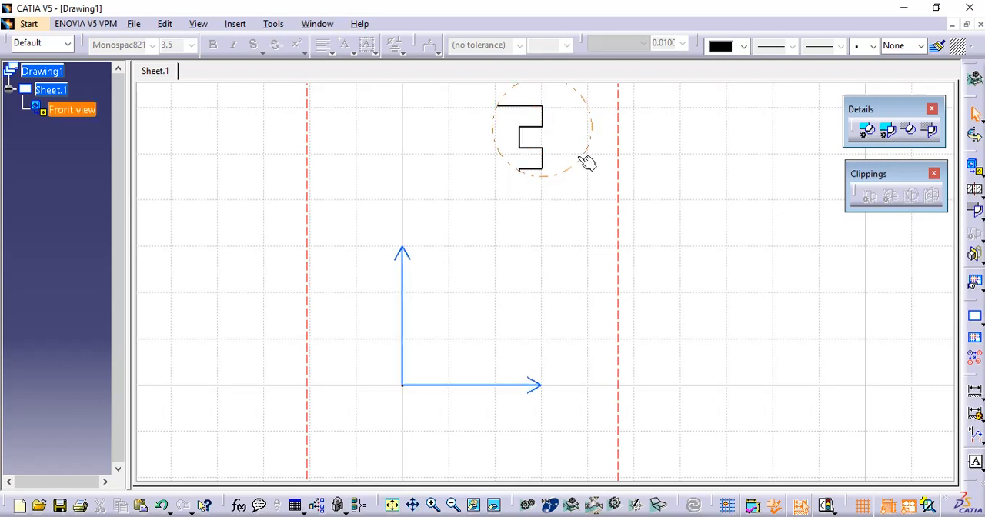
middle_click_drag(590, 161, 580, 260)
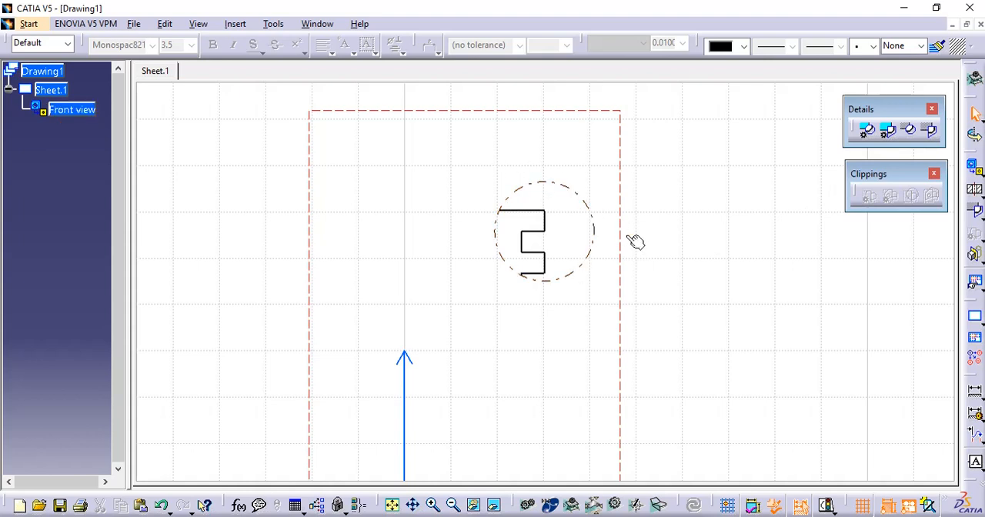
- Undo the quick circular clipping and create a quick profile clipping with a four-sided outline, about 20 mm wide at its upper edge, around the upper-left notch
left_click(600, 249)
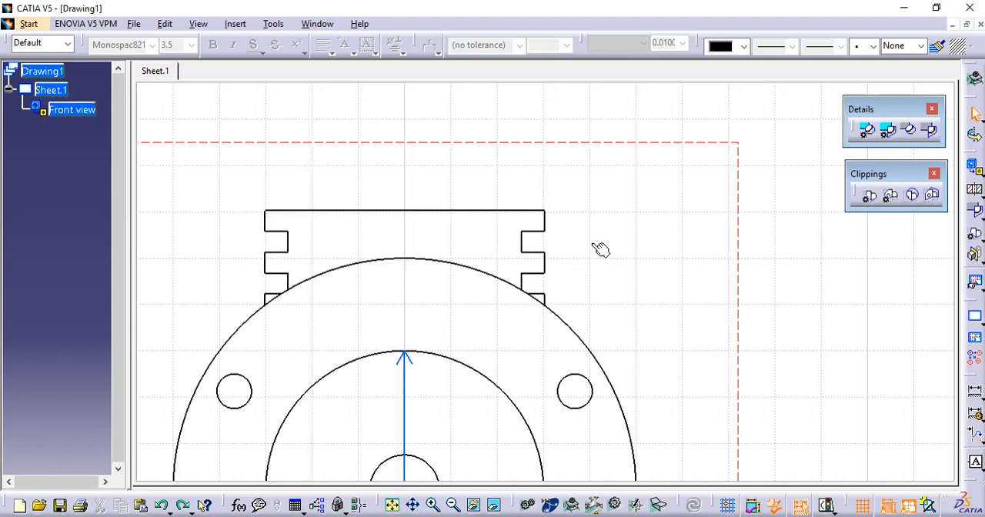
left_click(931, 196)
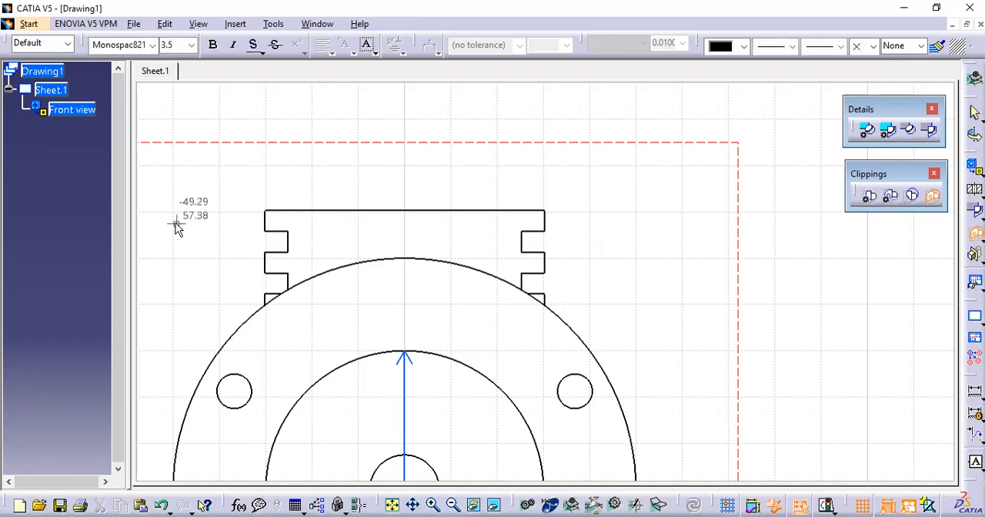
left_click(236, 193)
left_click(221, 271)
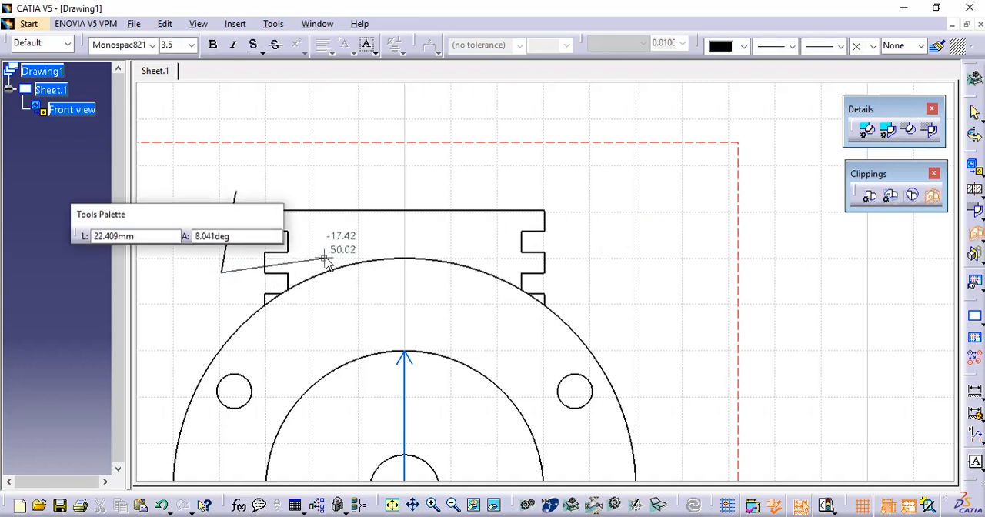
left_click(327, 257)
left_click(327, 192)
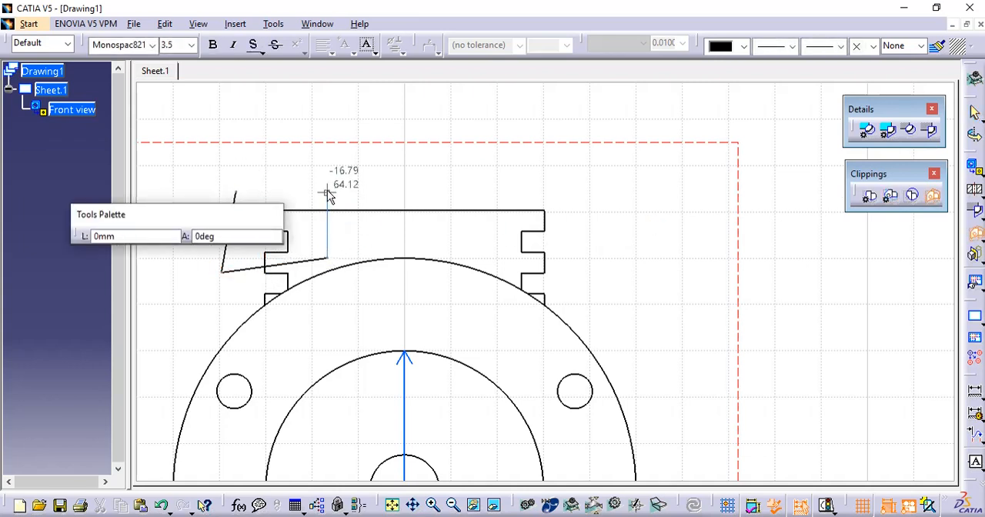
left_click(237, 194)
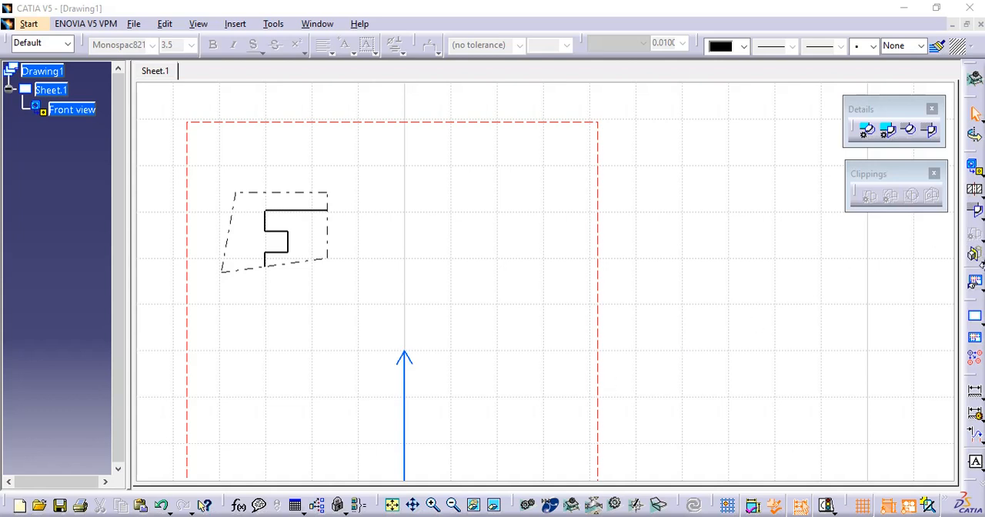
- Detach the Break view tools and place them floating just below the Clippings tools
left_click(978, 260)
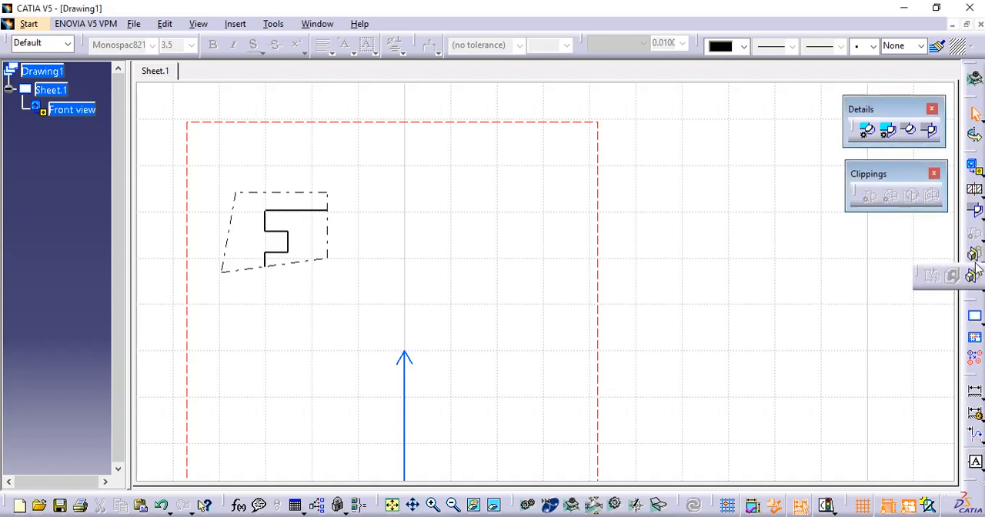
left_click_drag(919, 277, 810, 270)
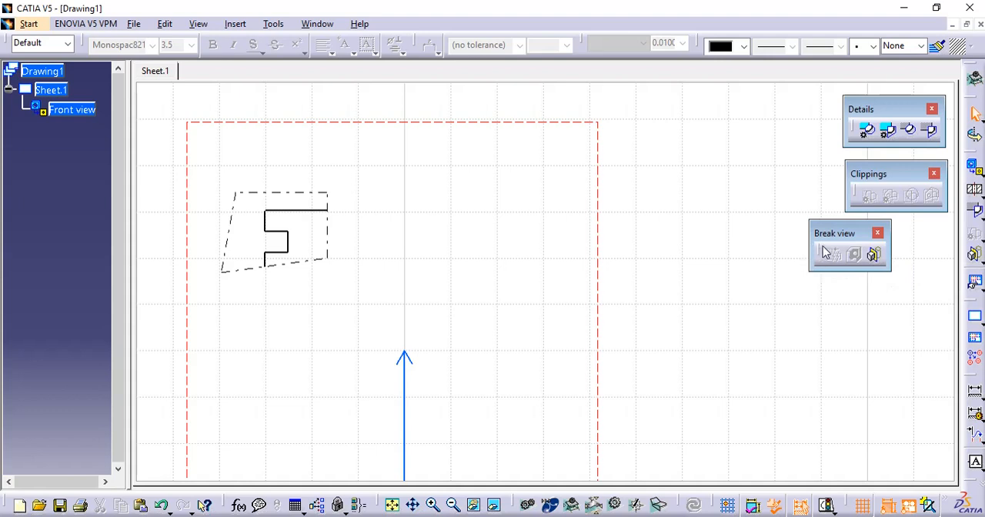